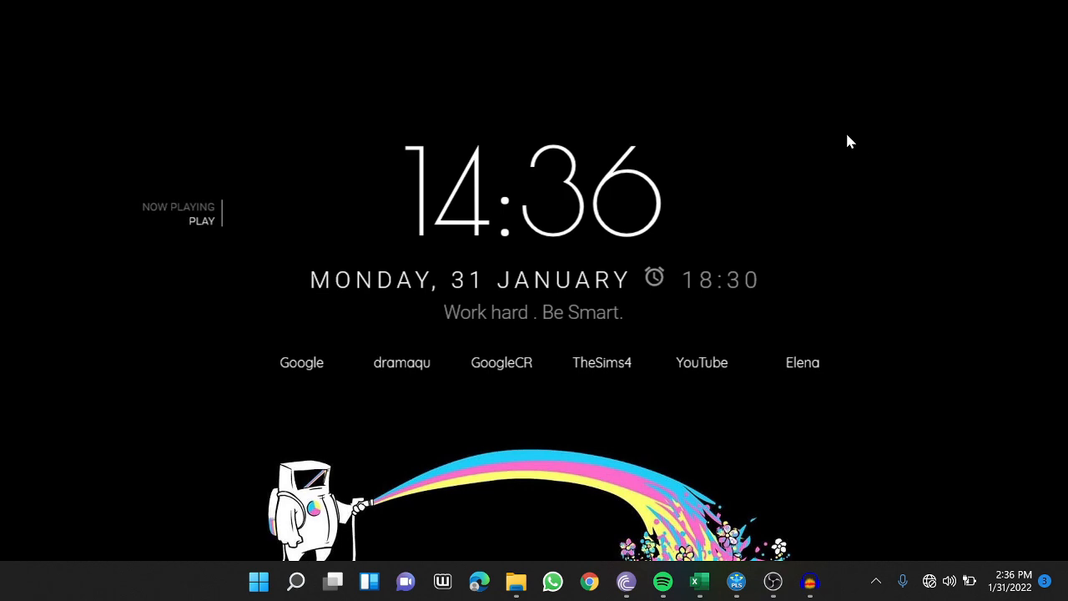
# Switch to the SAMPEL KONTEN DATA workbook in Excel.
pyautogui.moveTo(699, 581)
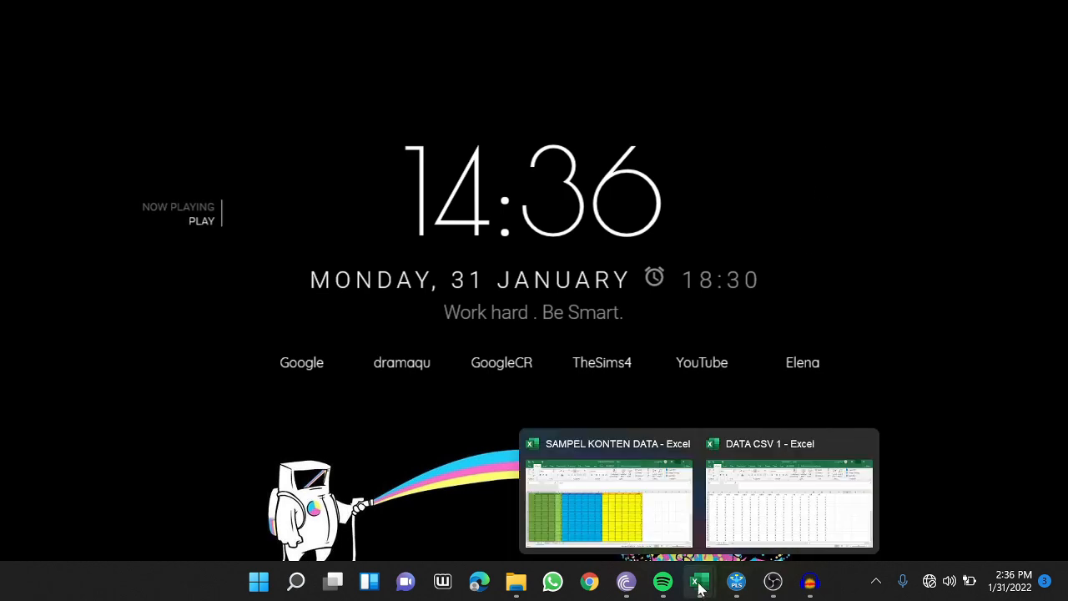
pyautogui.click(636, 532)
pyautogui.click(248, 285)
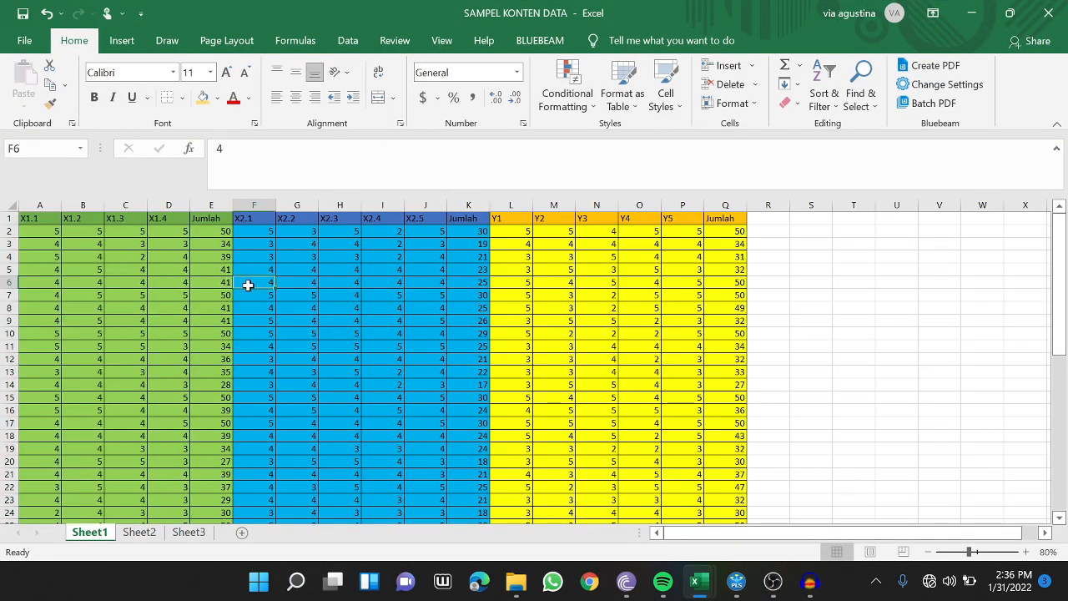
# Examine the X1, X2 and Y indicator headers, the respondents' scores and the Jumlah columns on Sheet1.
pyautogui.click(117, 282)
pyautogui.click(21, 234)
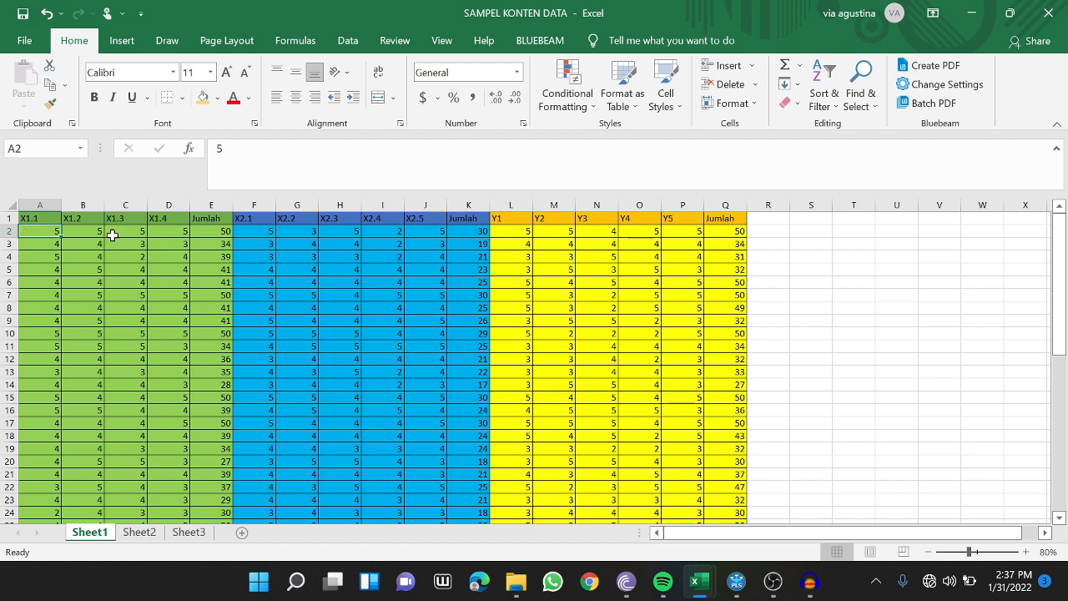
pyautogui.click(41, 219)
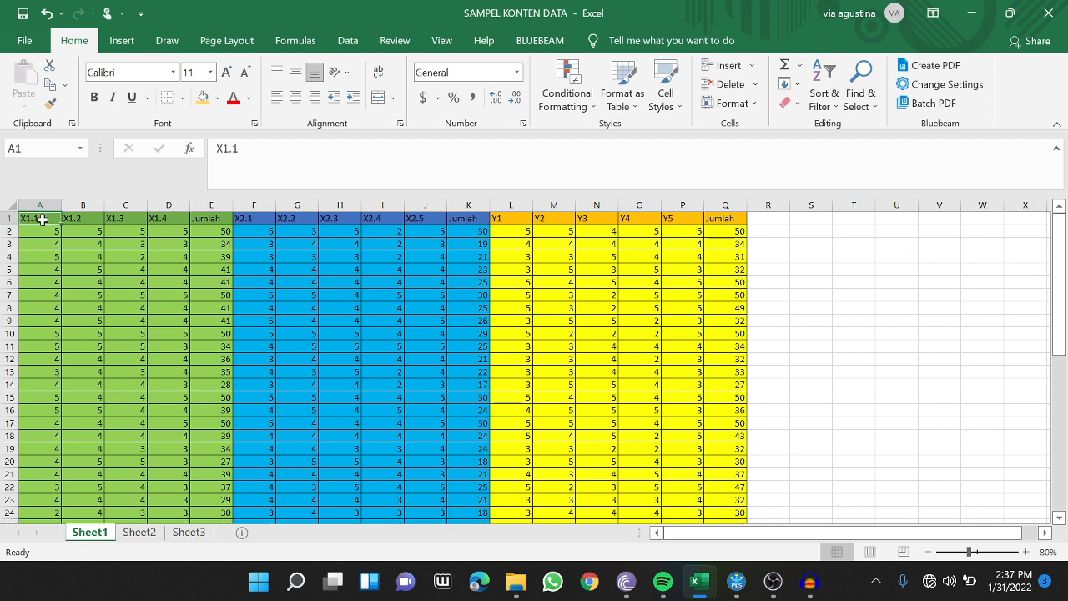
pyautogui.click(83, 218)
pyautogui.click(125, 218)
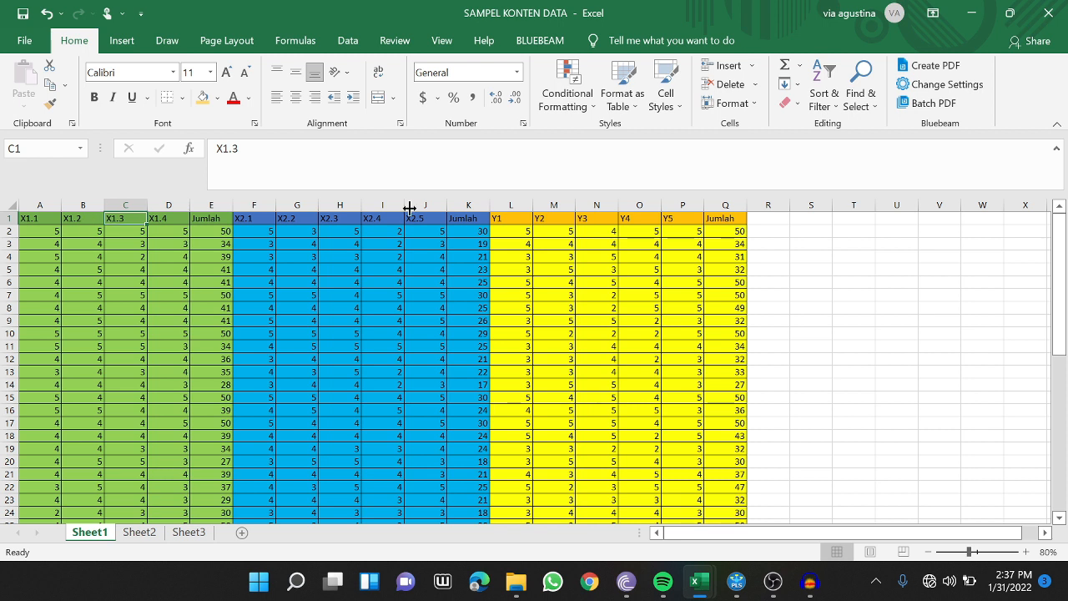
pyautogui.click(40, 219)
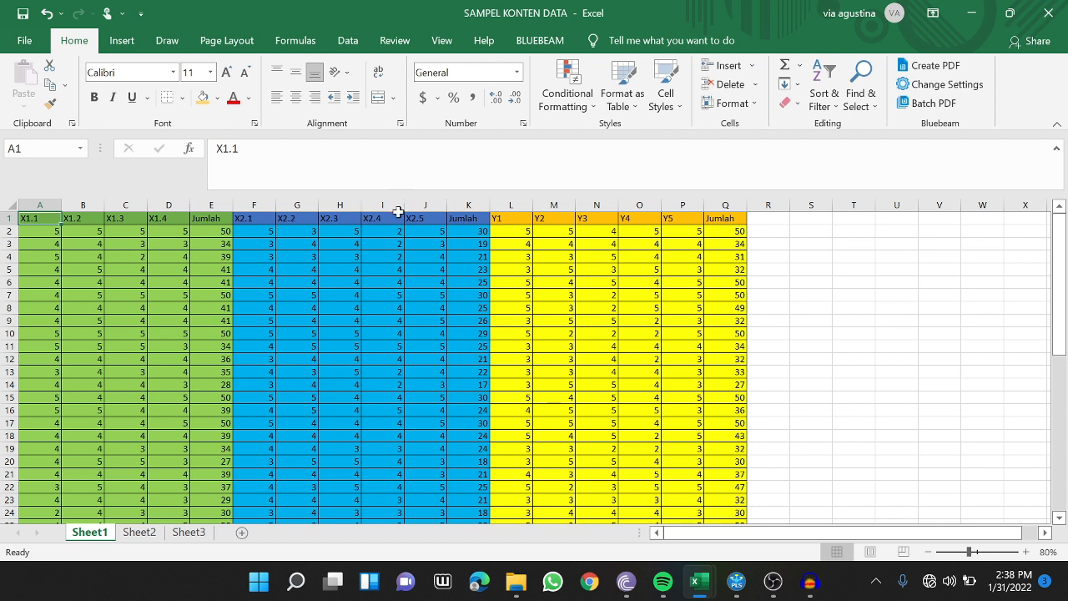
pyautogui.click(511, 221)
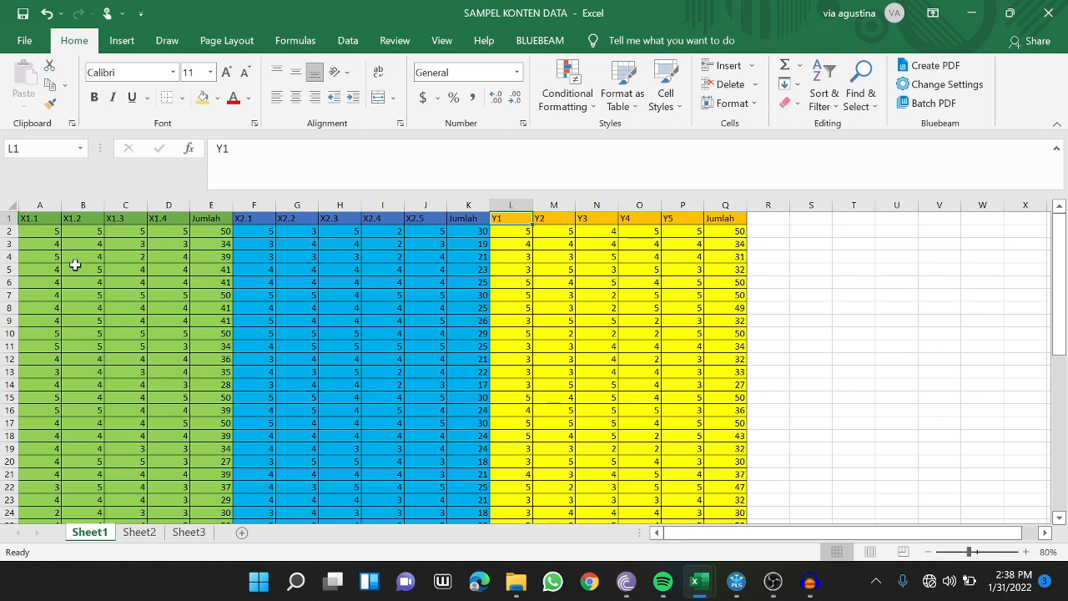
pyautogui.moveTo(64, 238); pyautogui.dragTo(160, 478)
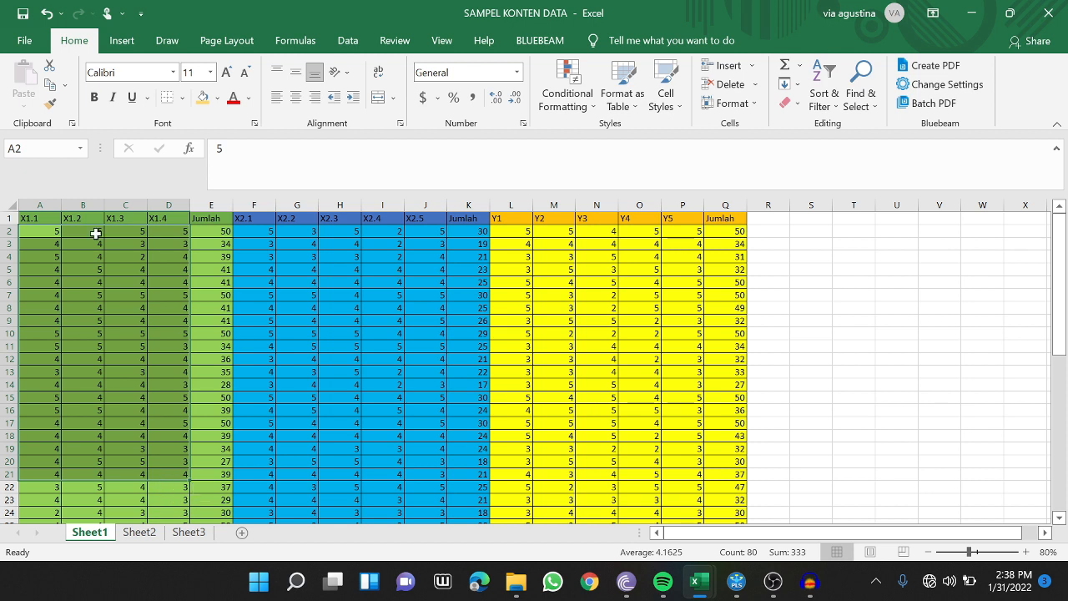
pyautogui.click(109, 234)
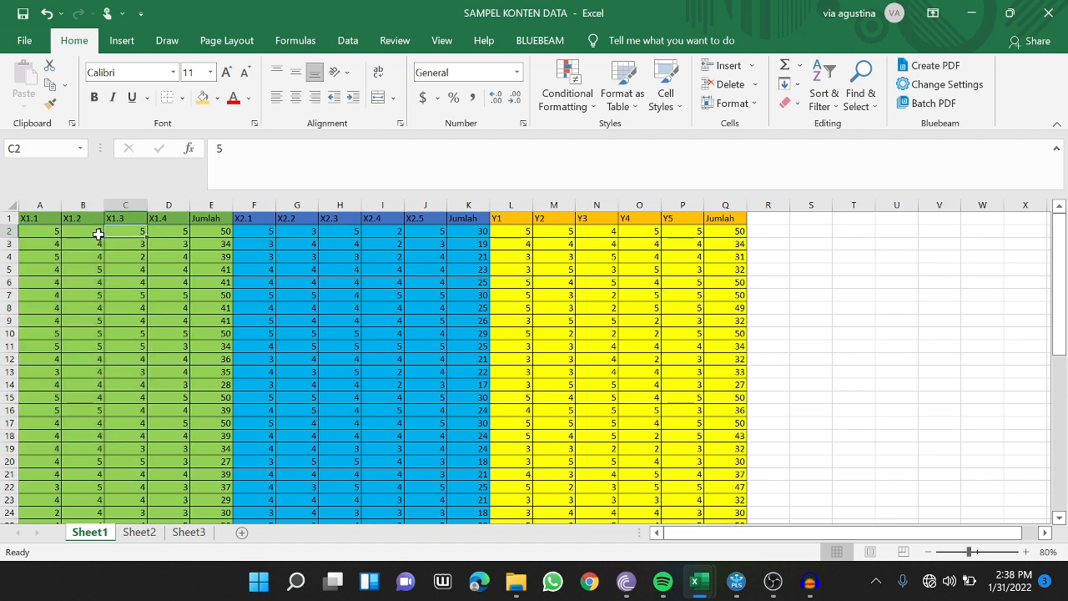
pyautogui.moveTo(99, 234); pyautogui.dragTo(193, 220)
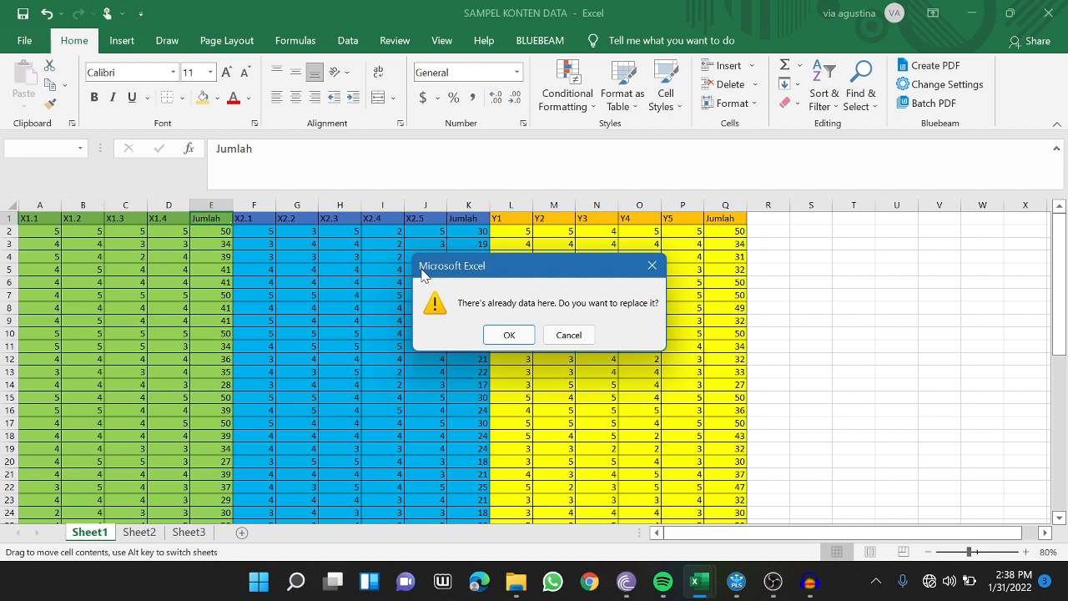
pyautogui.press('Escape')
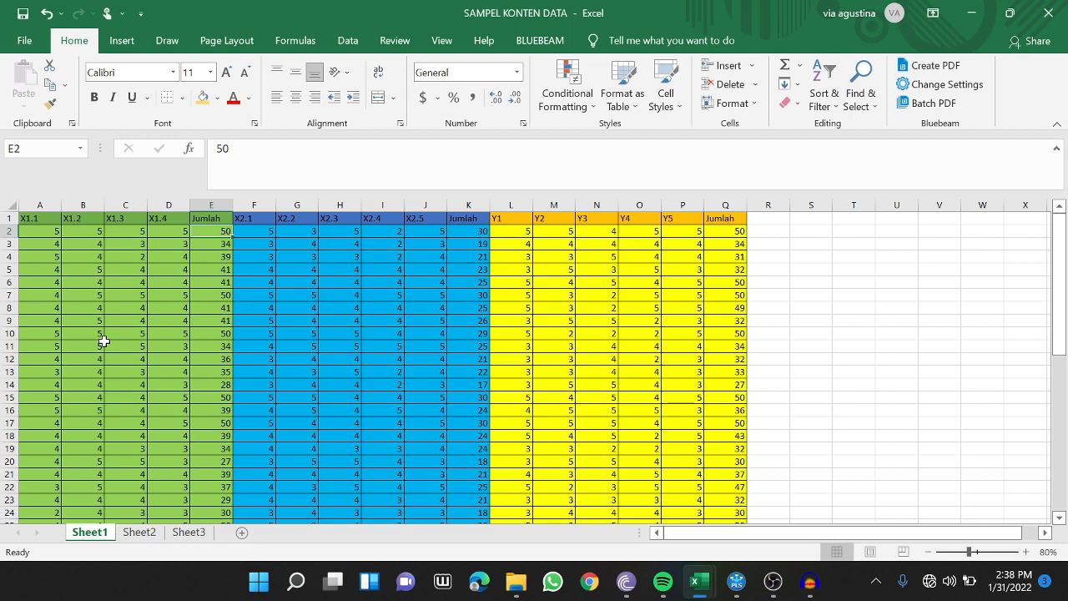
# Inspect the CORREL formula beneath the X1.1 column in row 50.
pyautogui.scroll(-11, 100, 336)
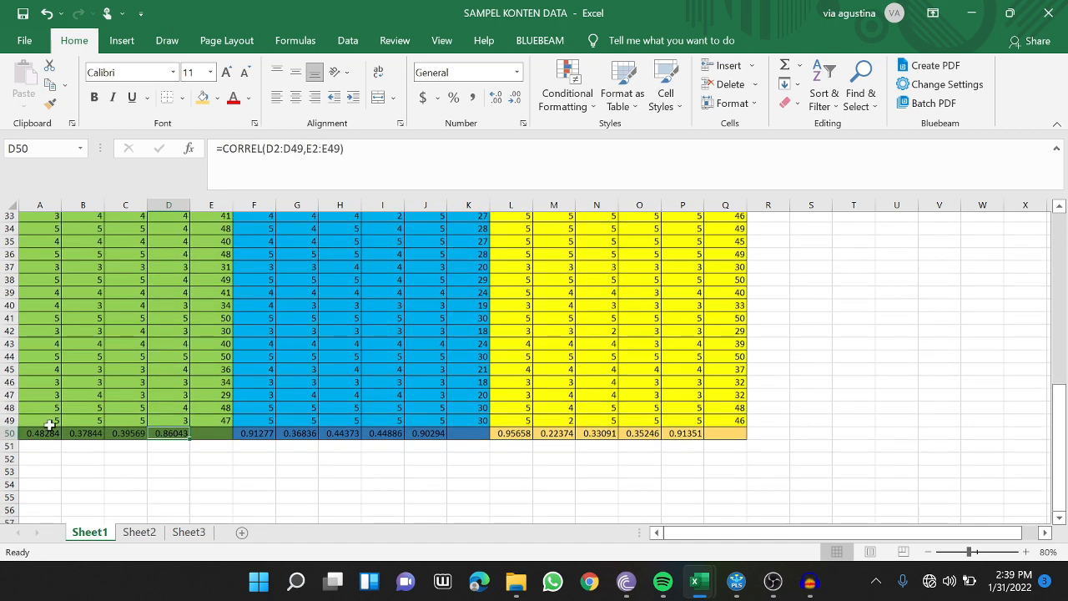
pyautogui.scroll(1, 49, 425)
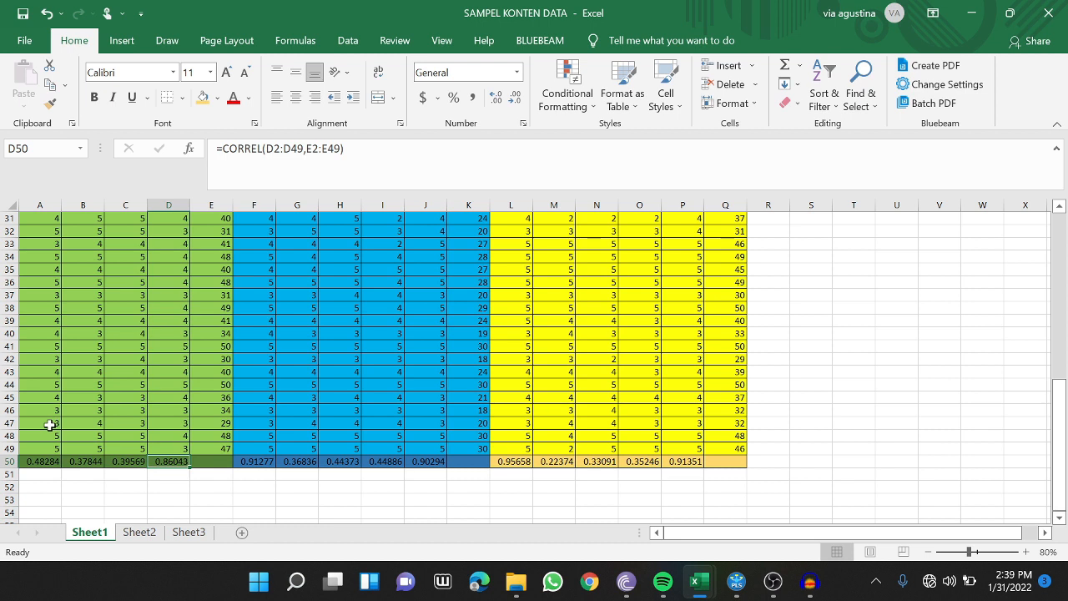
pyautogui.click(46, 461)
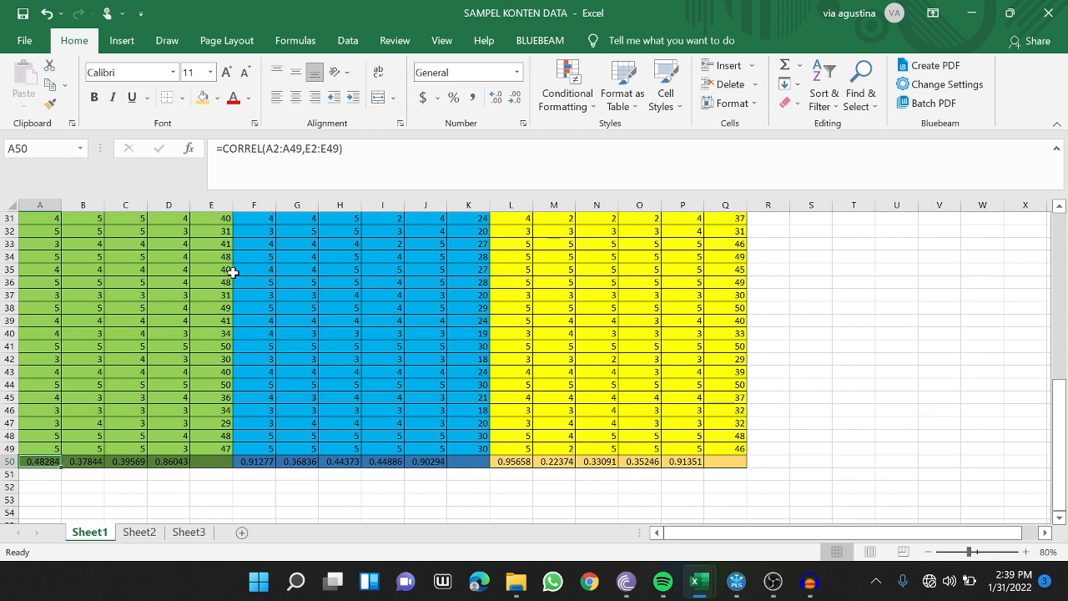
pyautogui.press('F2')
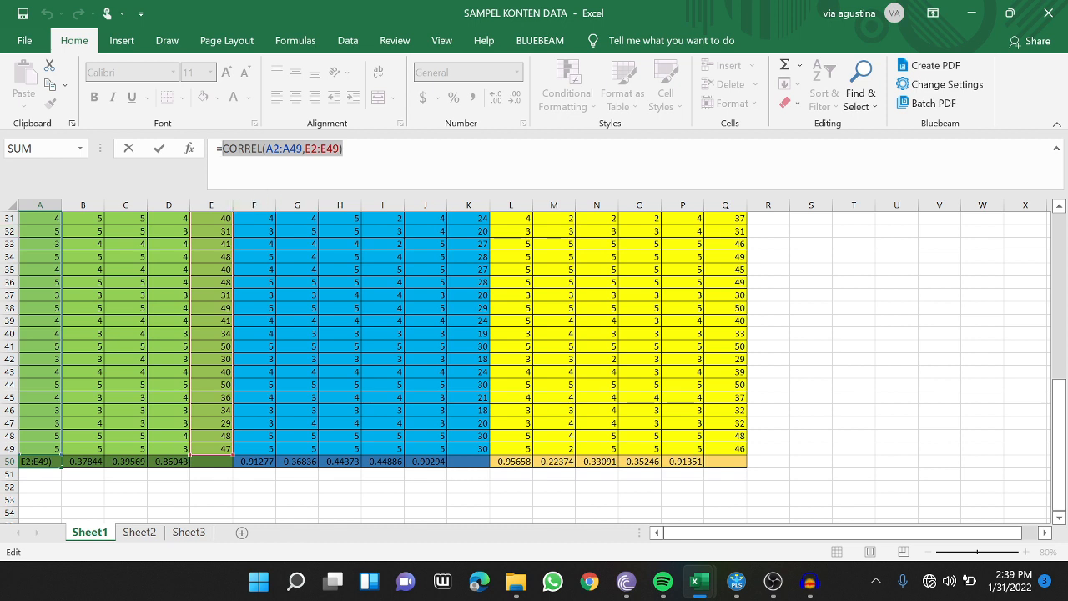
pyautogui.hotkey('ctrl', 'z')
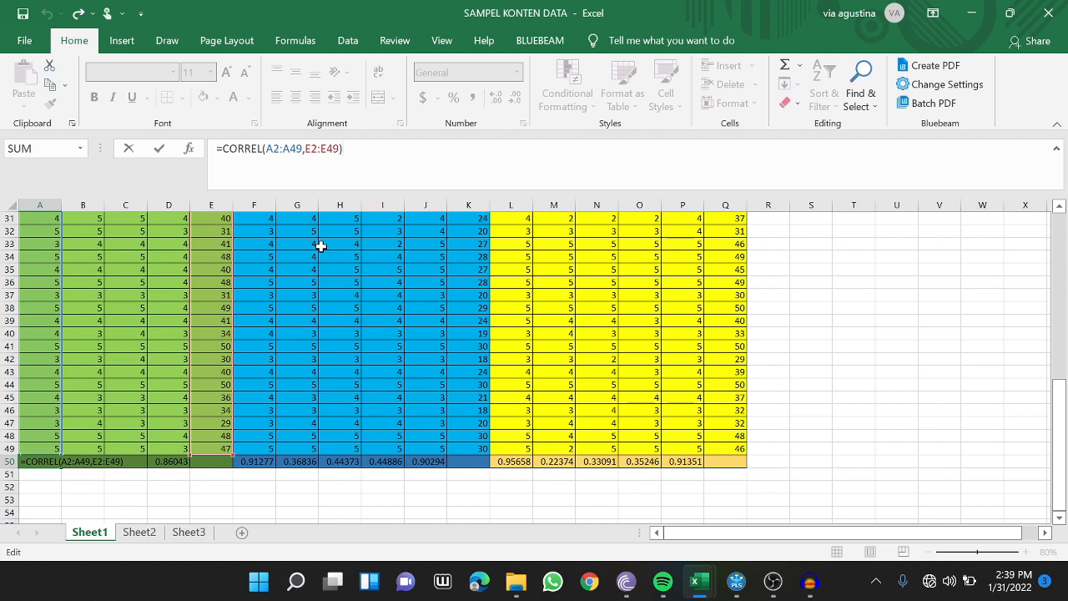
# Examine the row 50 correlations between the indicators and their totals for the X1, X2 and Y groups.
pyautogui.click(258, 462)
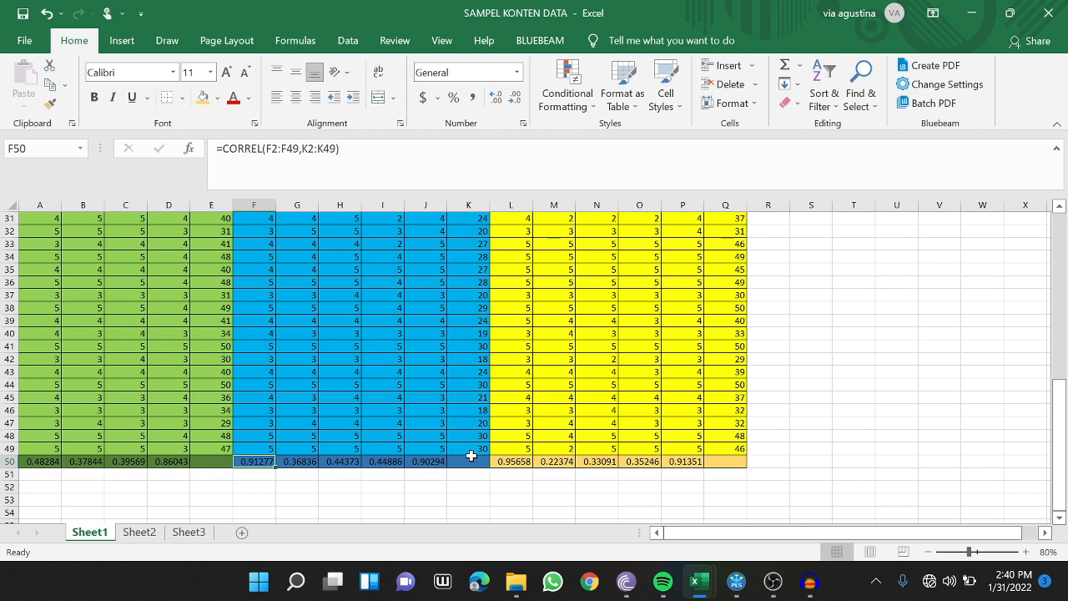
pyautogui.scroll(2, 43, 417)
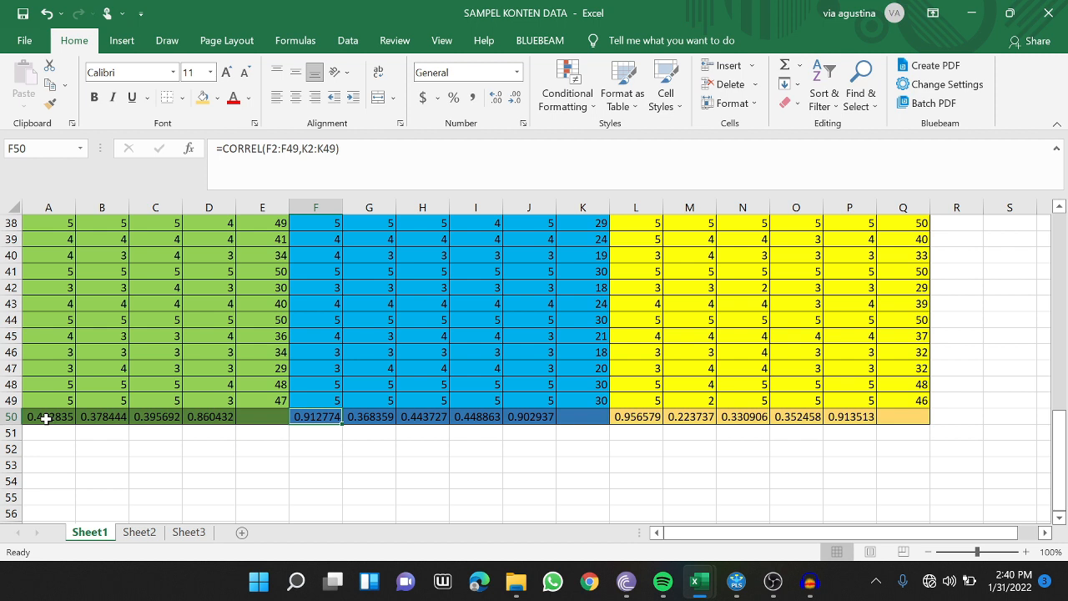
pyautogui.press('Left')
pyautogui.press('Left')
pyautogui.press('Left')
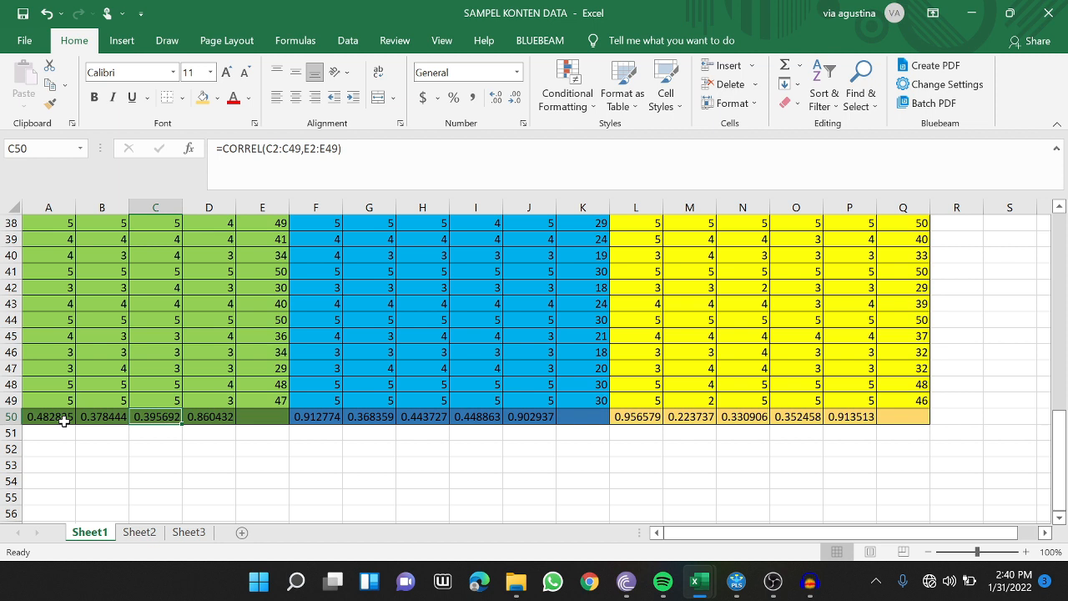
pyautogui.moveTo(64, 421); pyautogui.dragTo(252, 421)
pyautogui.scroll(1, 252, 465)
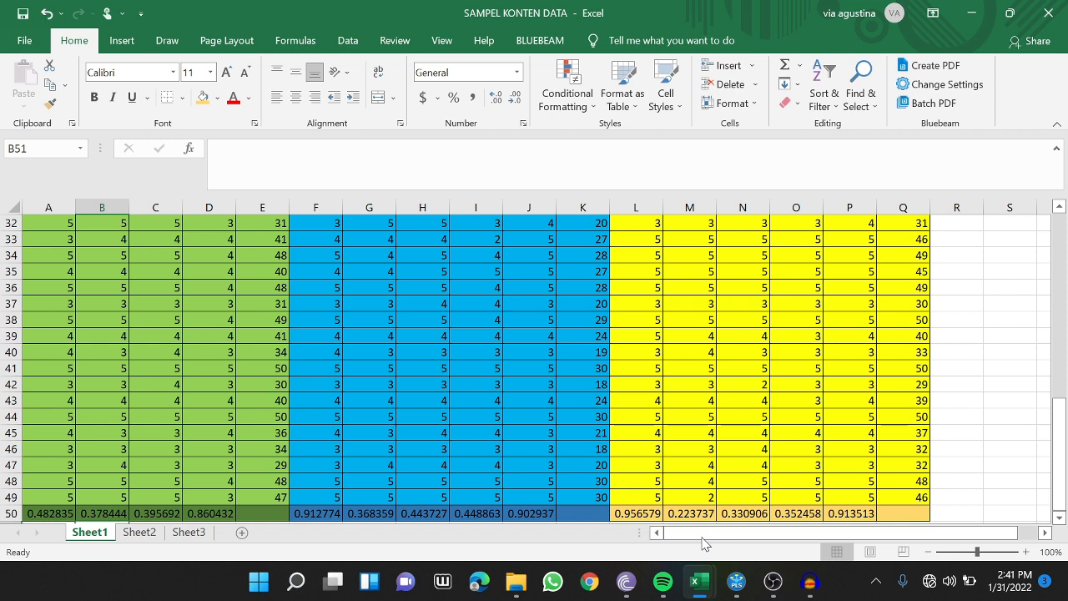
pyautogui.keyDown('ctrl'); pyautogui.scroll(-1, 545, 432); pyautogui.keyUp('ctrl')
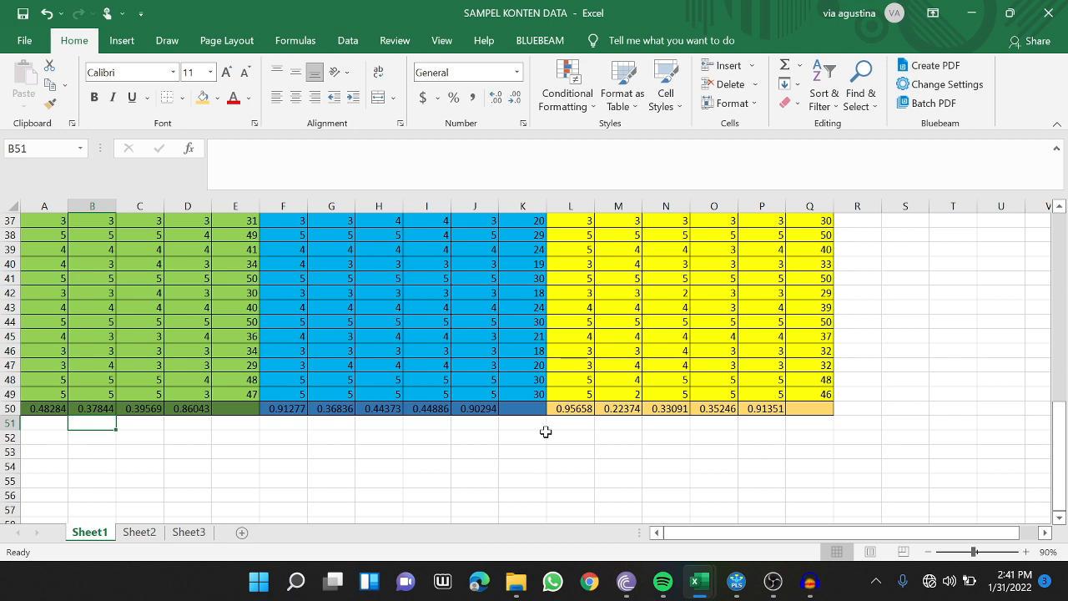
# Switch to the DATA CSV 1 workbook, review its X1, X2 and Y indicator scores, and open the Save As dialog.
pyautogui.click(705, 581)
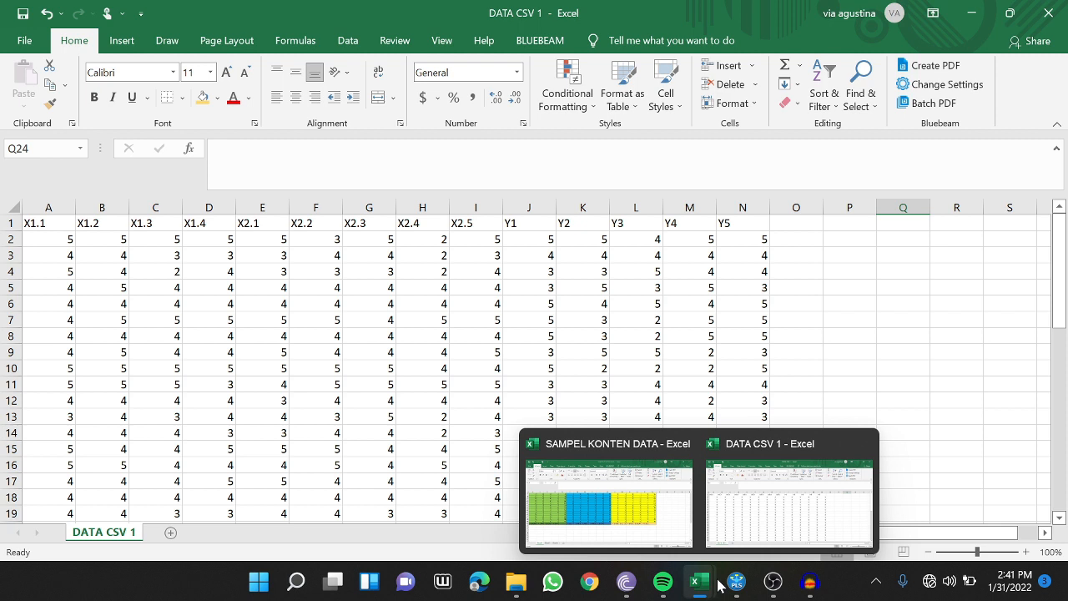
pyautogui.click(259, 304)
pyautogui.hotkey('ctrl', 'c')
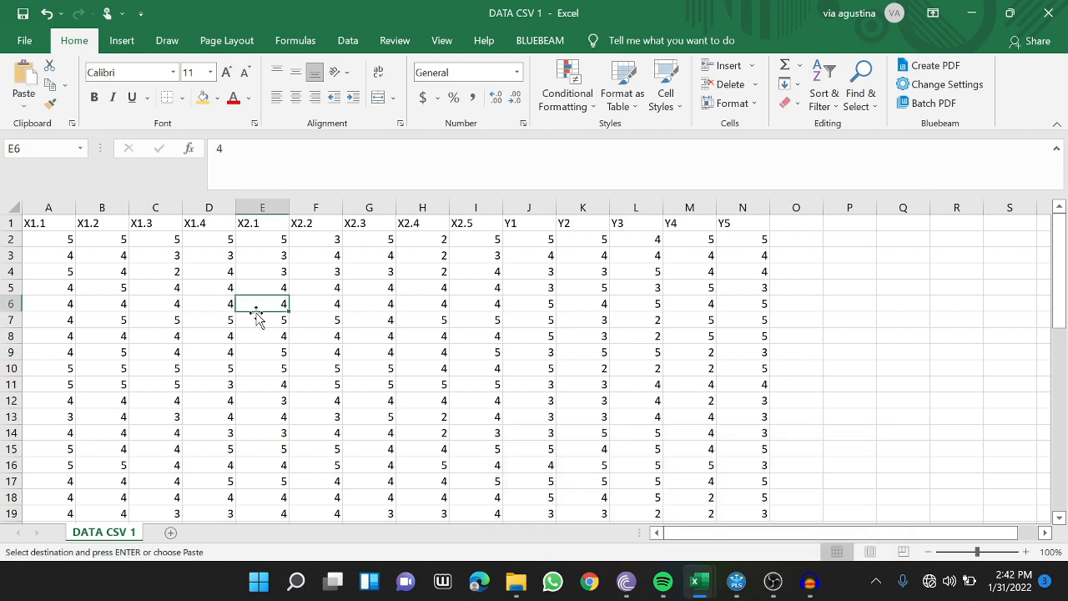
pyautogui.scroll(-5, 255, 323)
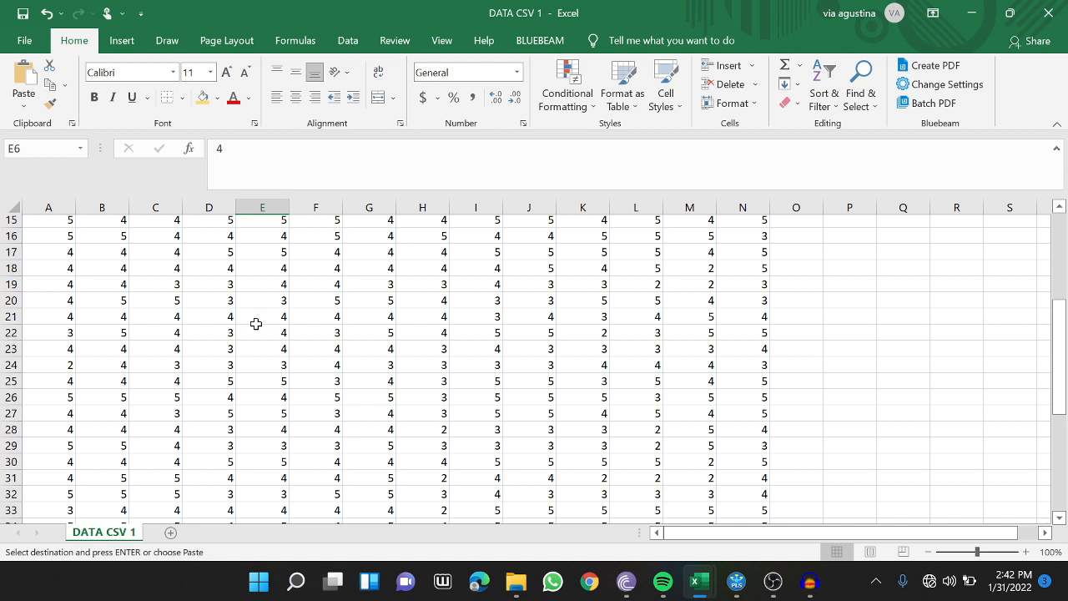
pyautogui.press('F12')
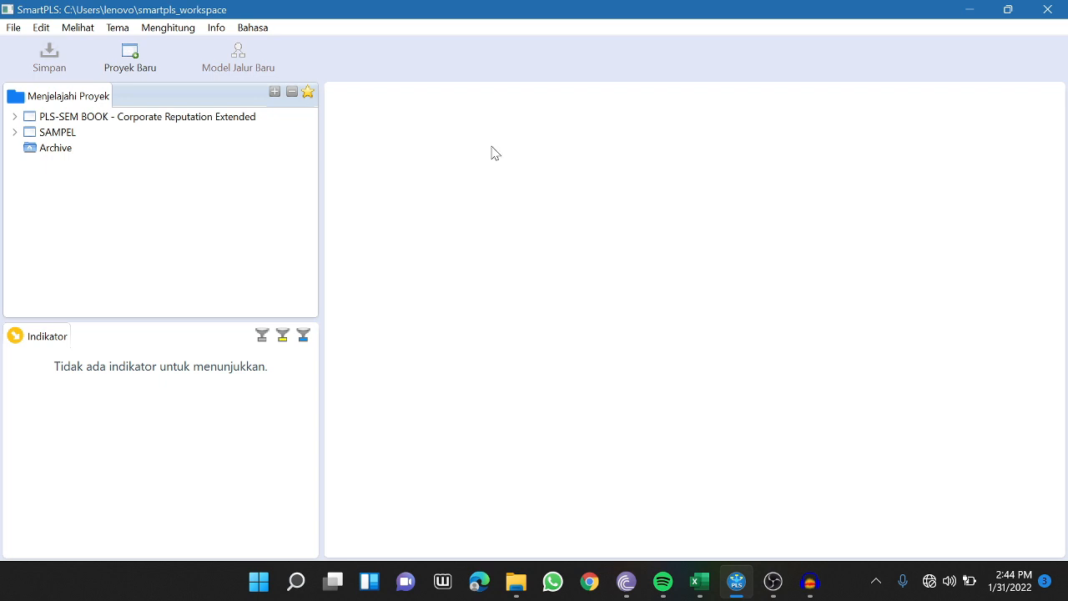
# Create a new project named "contoh 1".
pyautogui.click(131, 67)
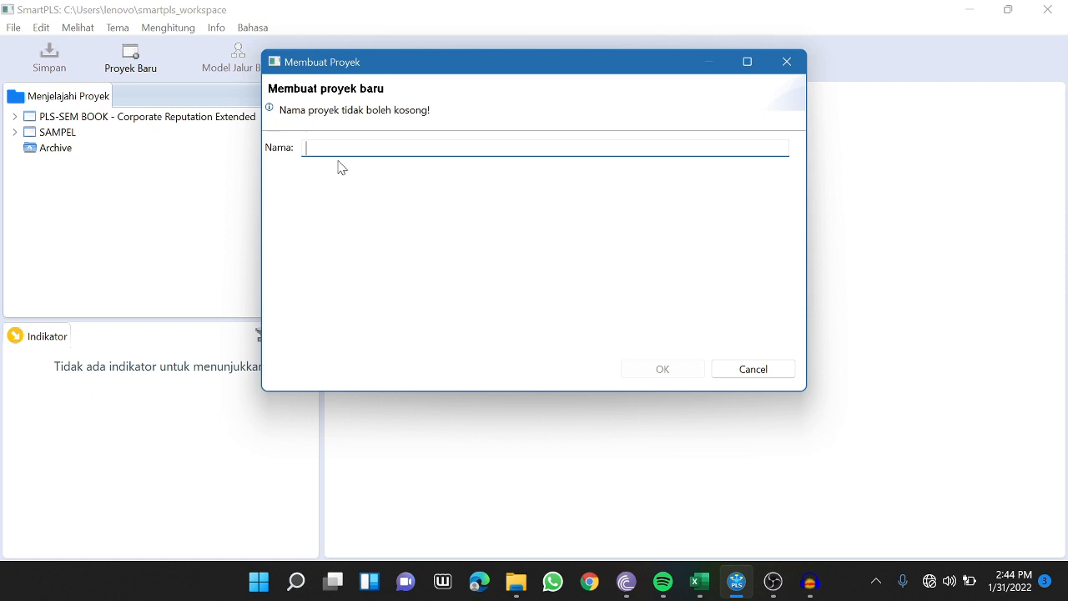
pyautogui.write('c')
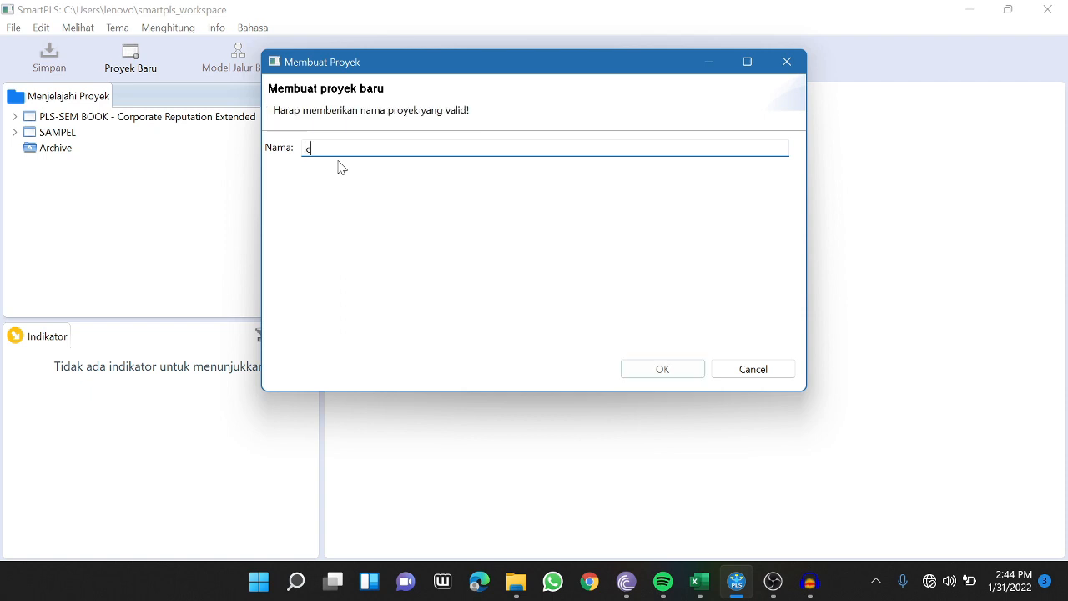
pyautogui.write('ontoh 1')
pyautogui.click(628, 374)
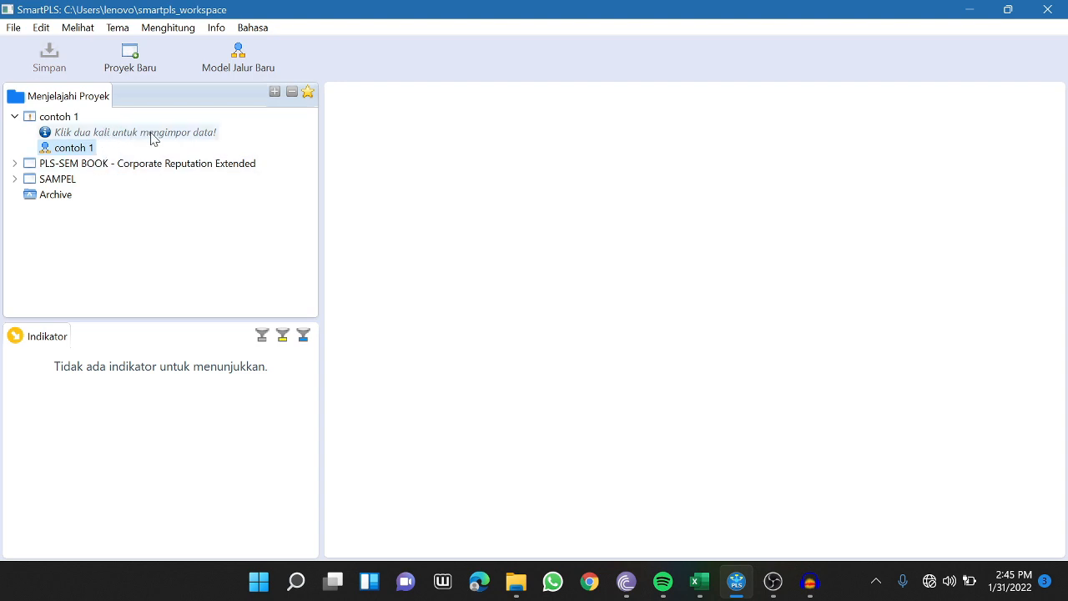
# Import the DATA CSV file into the contoh 1 project, keeping DATA CSV as the data name.
pyautogui.click(99, 133)
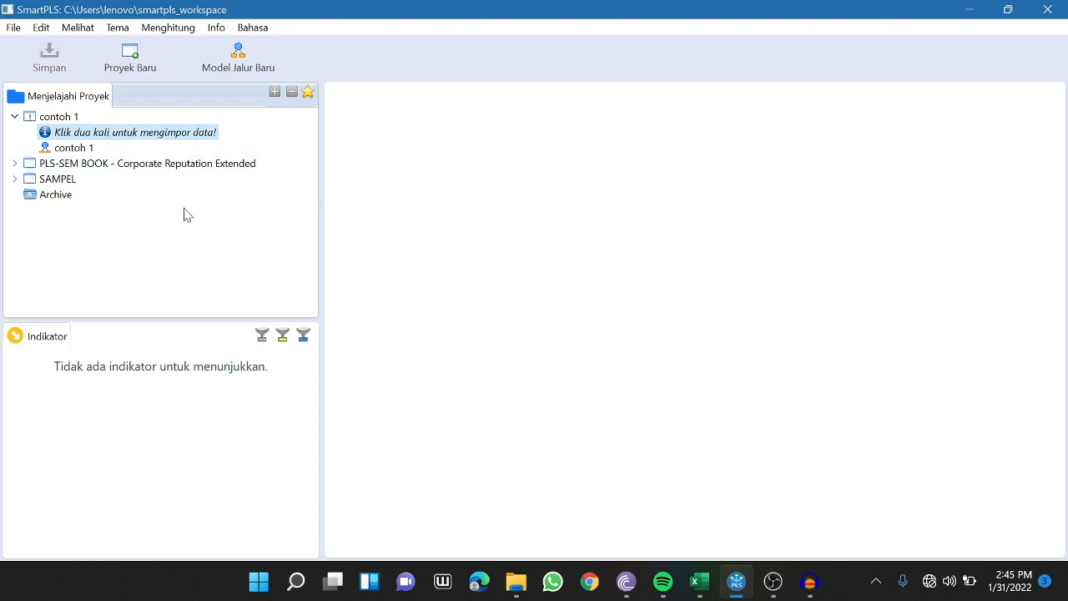
pyautogui.click(70, 146)
pyautogui.click(90, 131)
pyautogui.doubleClick(90, 133)
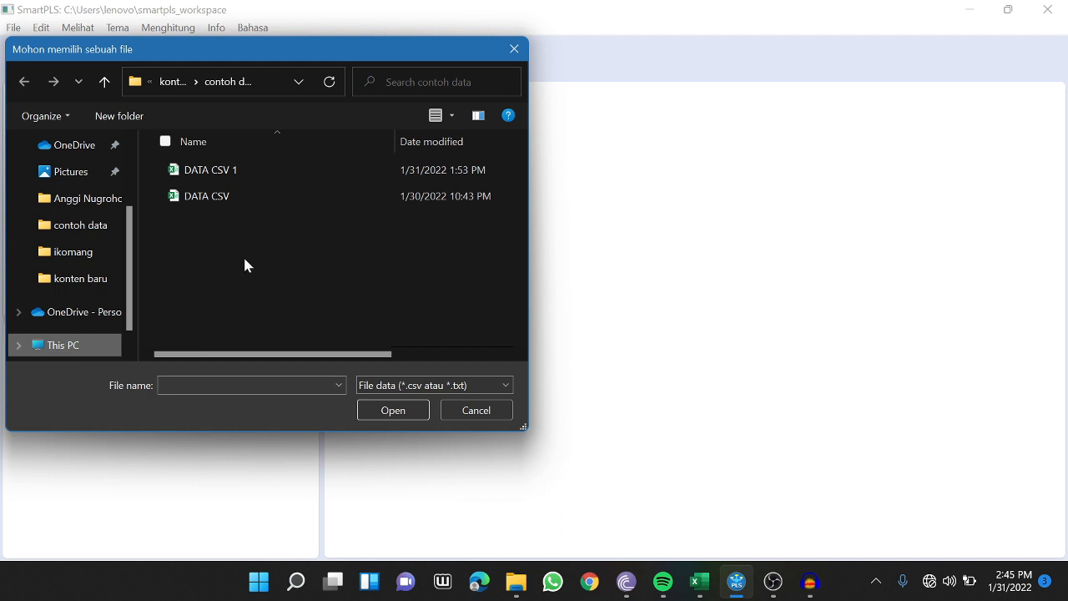
pyautogui.click(349, 191)
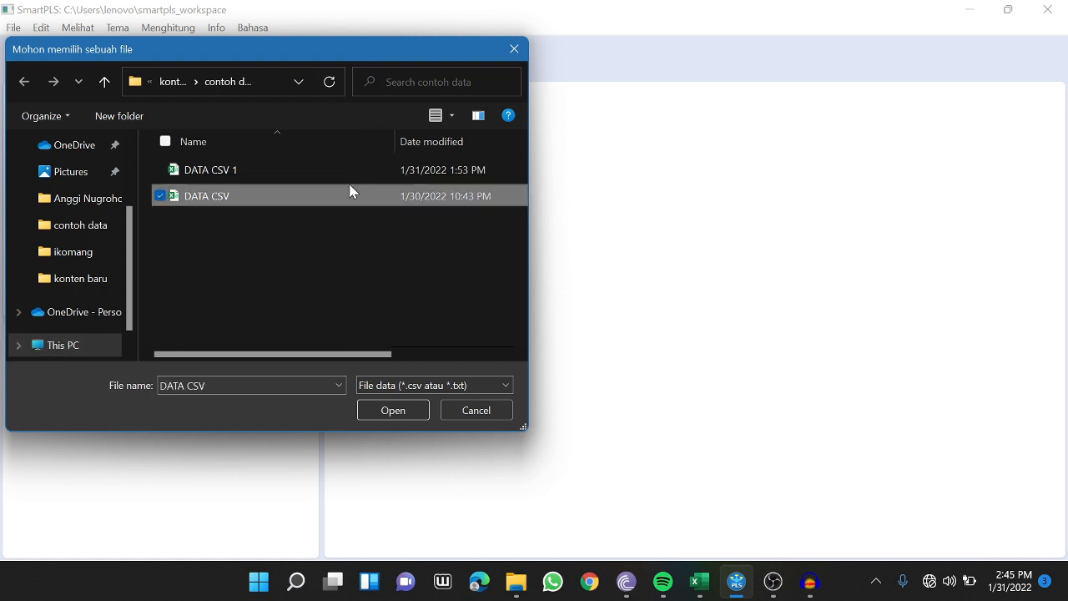
pyautogui.click(410, 413)
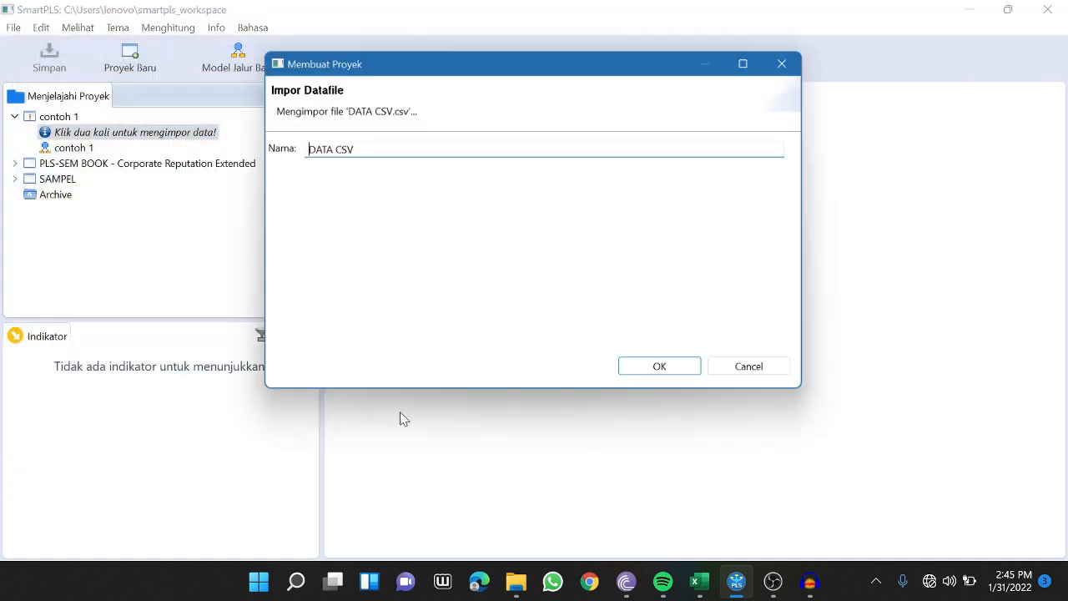
pyautogui.click(661, 368)
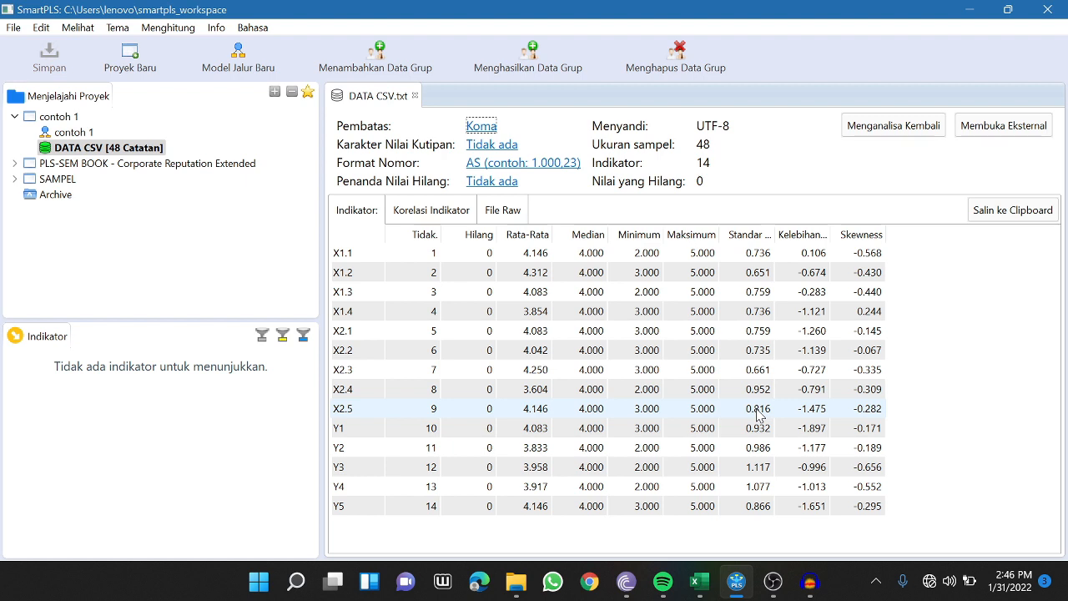
# Open the contoh 1 path model and select indicator X1.1.
pyautogui.click(44, 147)
pyautogui.doubleClick(68, 132)
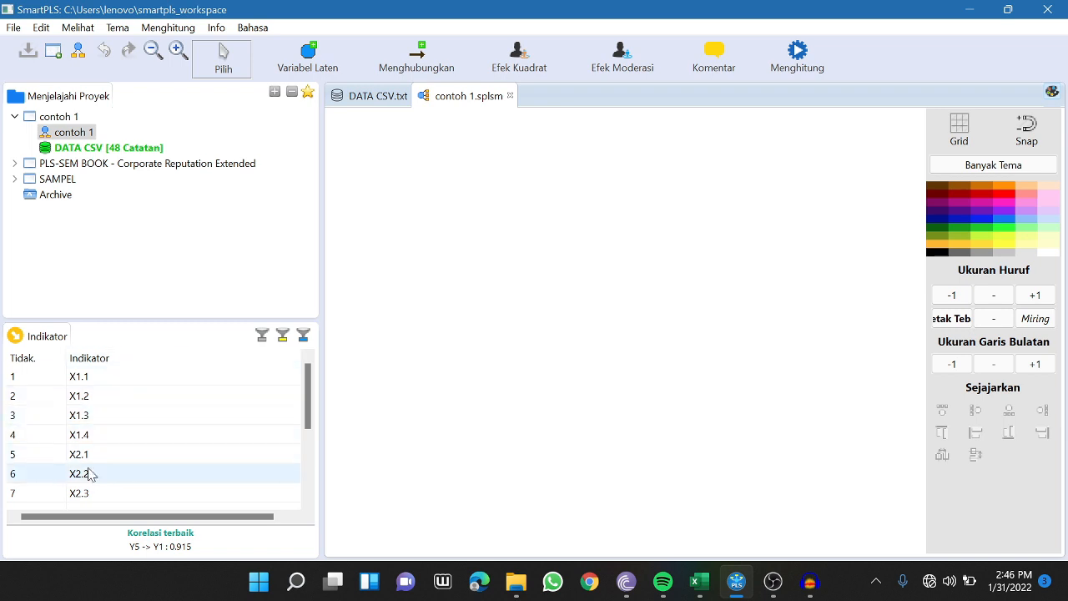
pyautogui.click(92, 382)
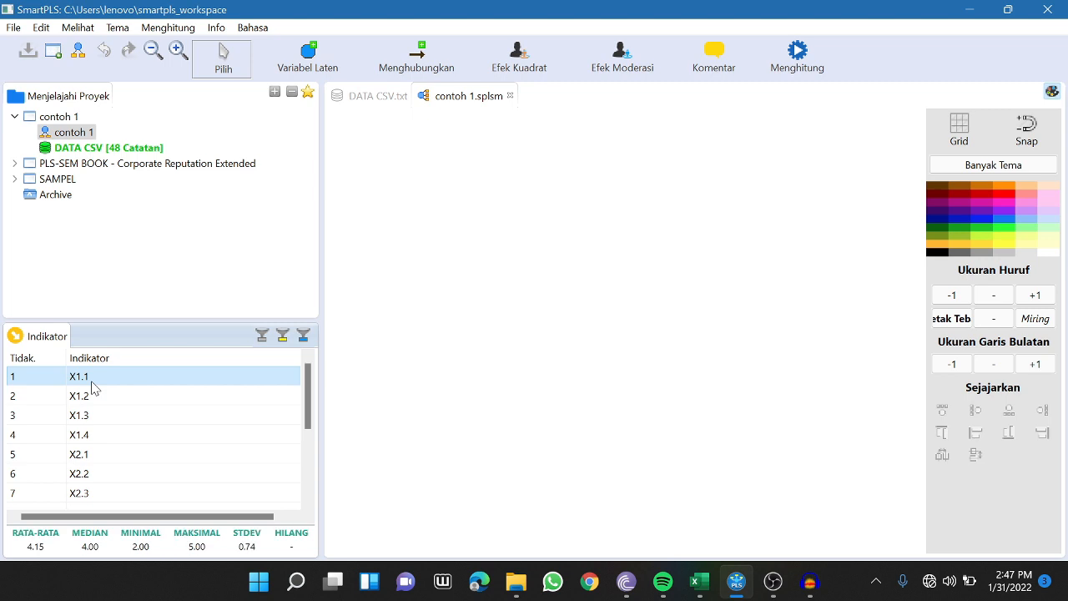
# Add a latent variable to the upper left of the path model, measured by indicators X1.1 to X1.4.
pyautogui.hotkey('shift', 'Down')
pyautogui.hotkey('shift', 'Down')
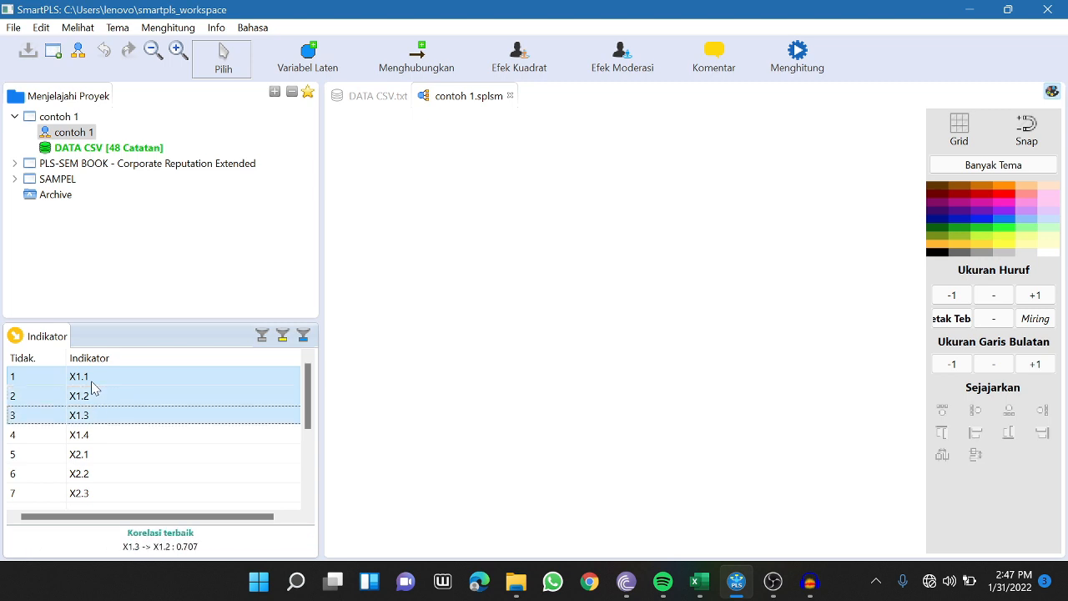
pyautogui.hotkey('shift', 'Down')
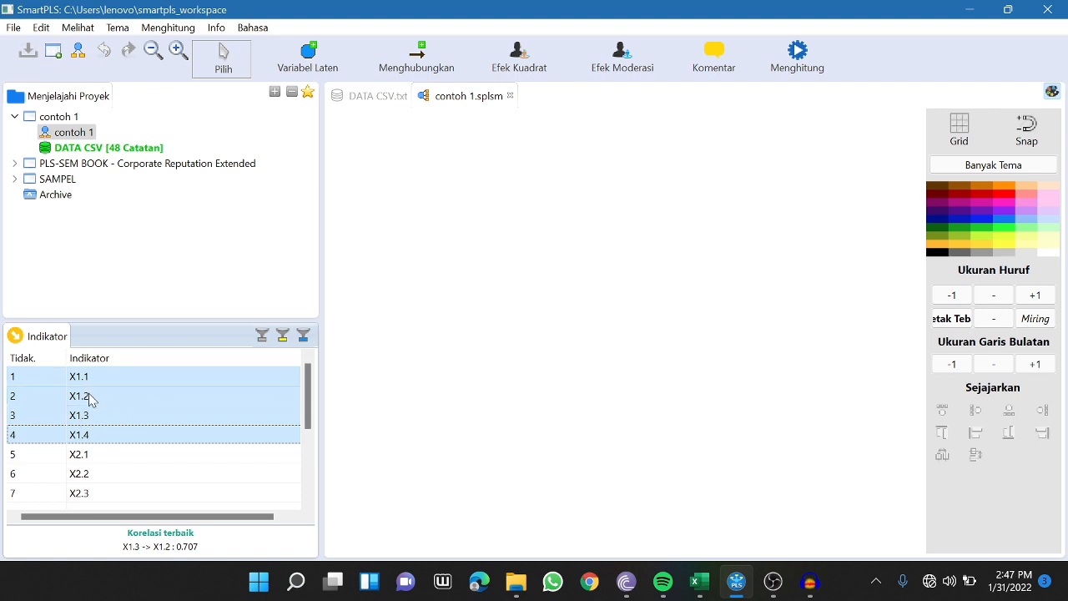
pyautogui.click(90, 398)
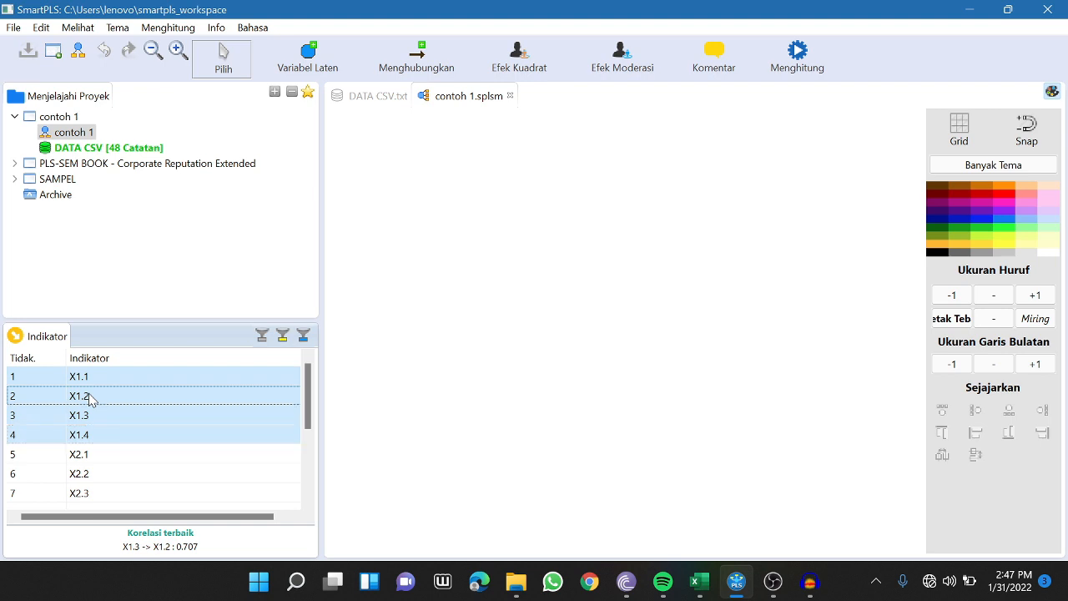
pyautogui.moveTo(90, 398); pyautogui.dragTo(453, 209)
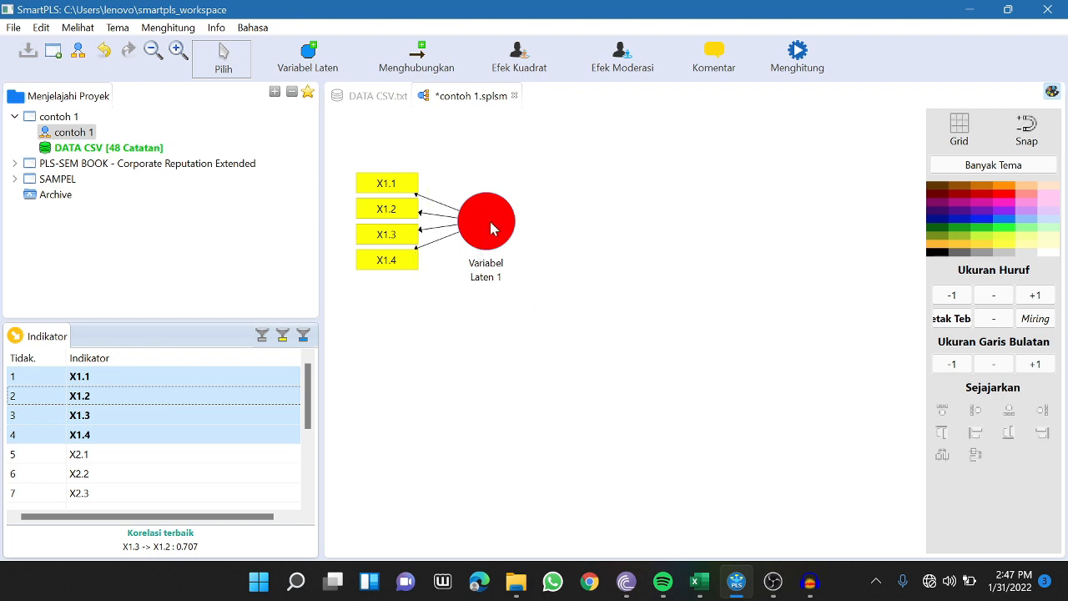
# Add a second latent variable below the X1 construct, measured by indicators X2.1 to X2.5.
pyautogui.click(114, 461)
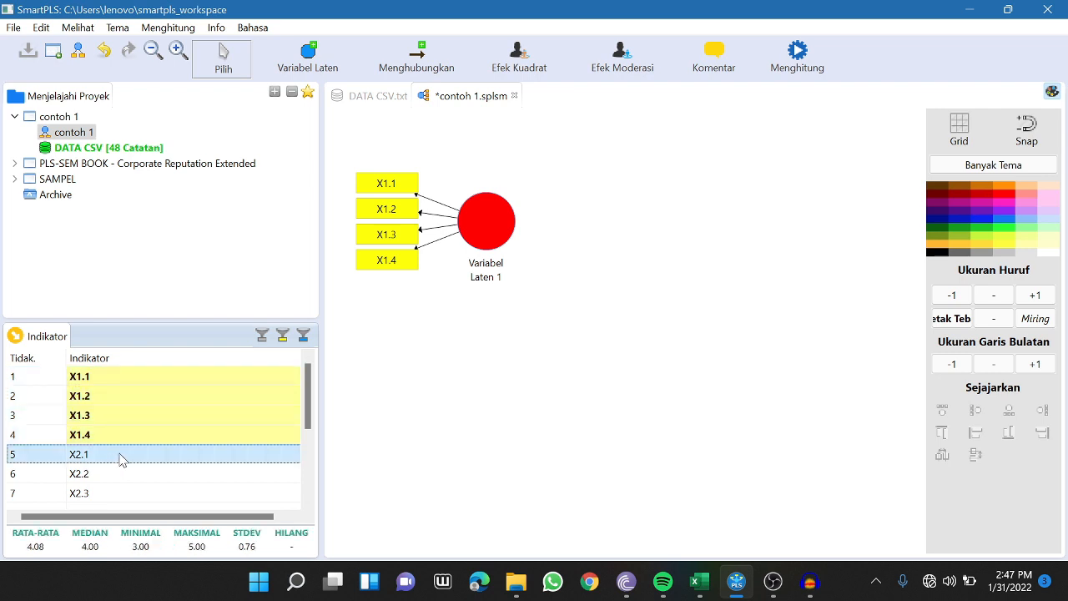
pyautogui.hotkey('shift', 'Down')
pyautogui.hotkey('shift', 'Down')
pyautogui.hotkey('shift', 'Down')
pyautogui.hotkey('shift', 'Down')
pyautogui.hotkey('shift', 'Down')
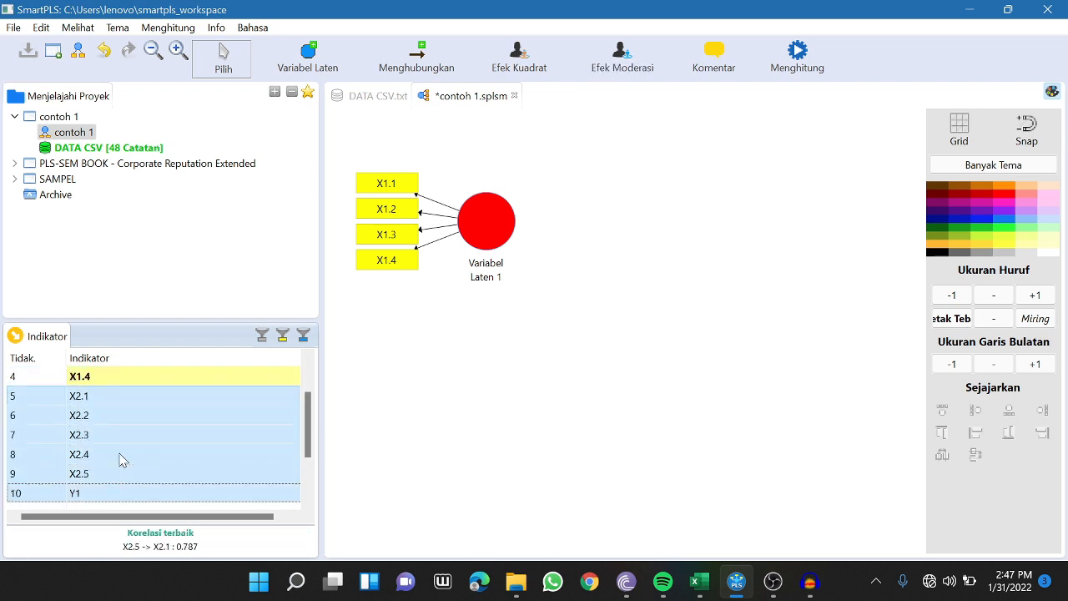
pyautogui.hotkey('shift', 'Up')
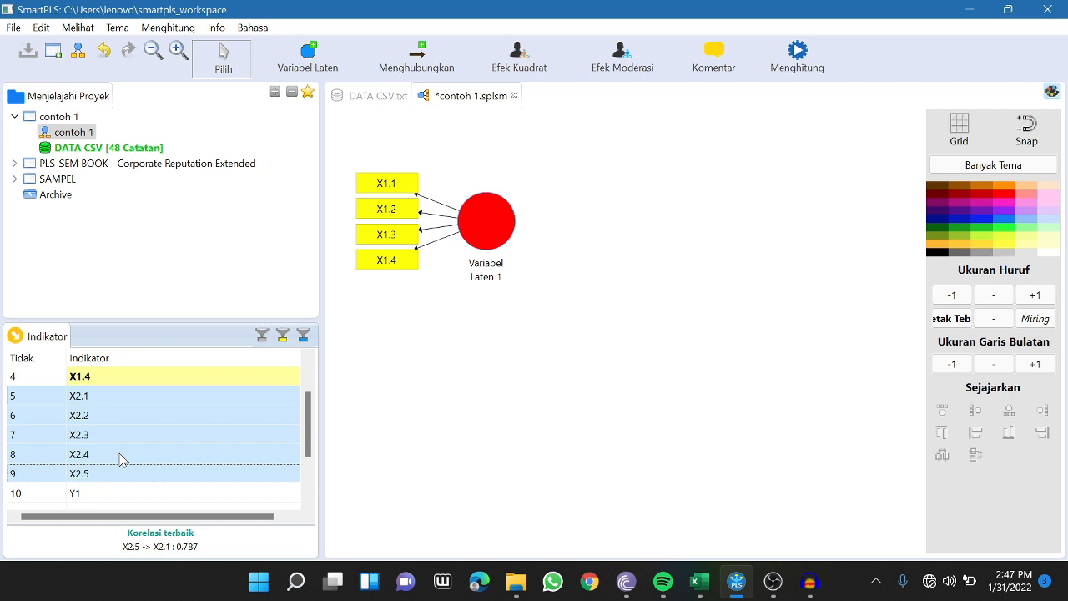
pyautogui.moveTo(99, 416); pyautogui.dragTo(444, 383)
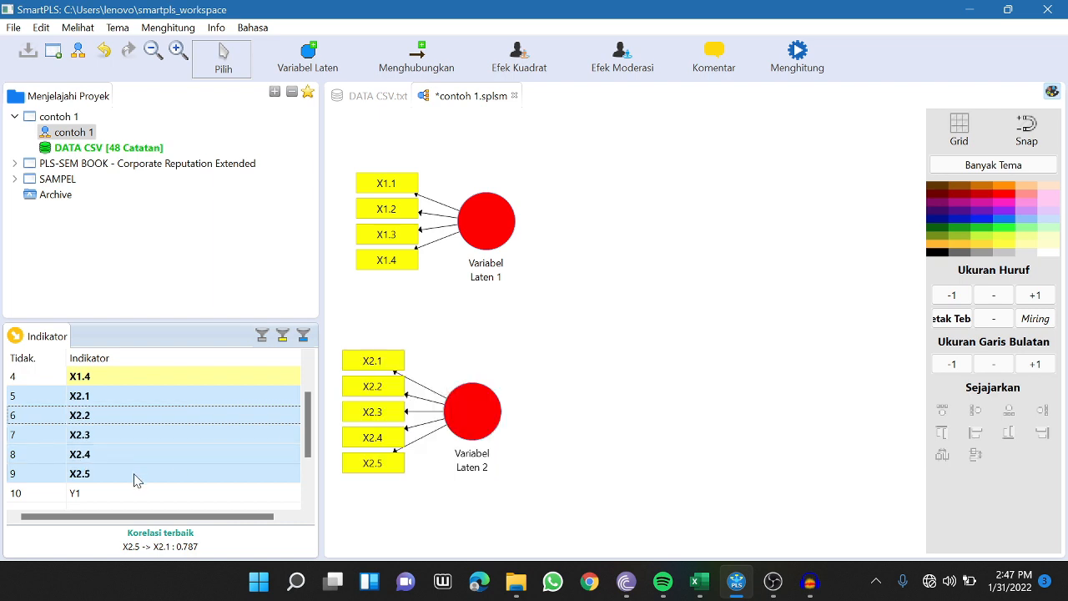
# Add a third latent variable to the right of the other two with indicators Y1 to Y5, and align its indicators on its right side.
pyautogui.scroll(-1, 121, 496)
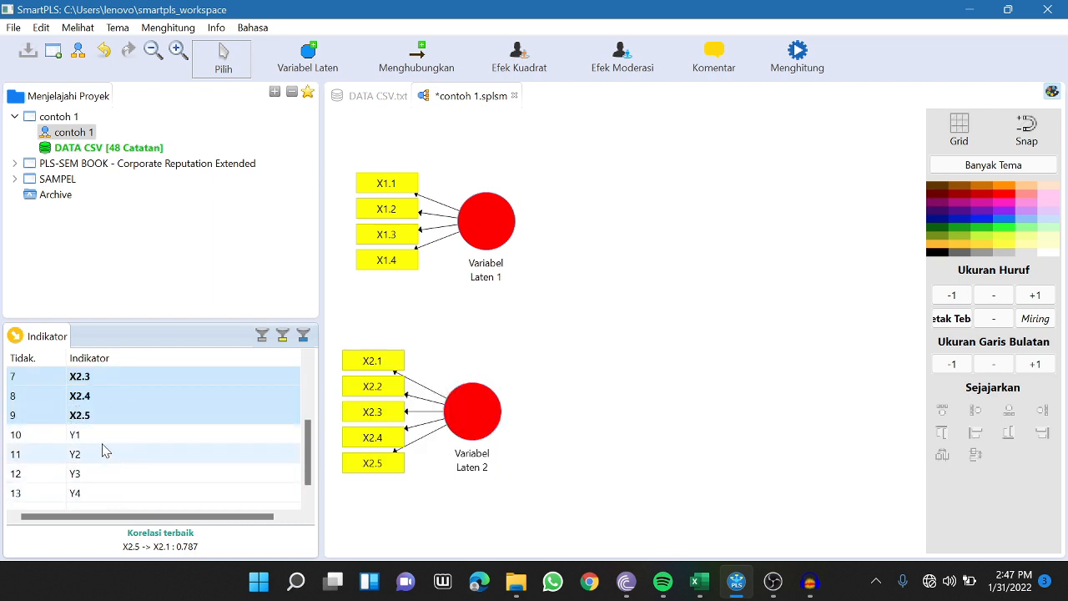
pyautogui.click(99, 442)
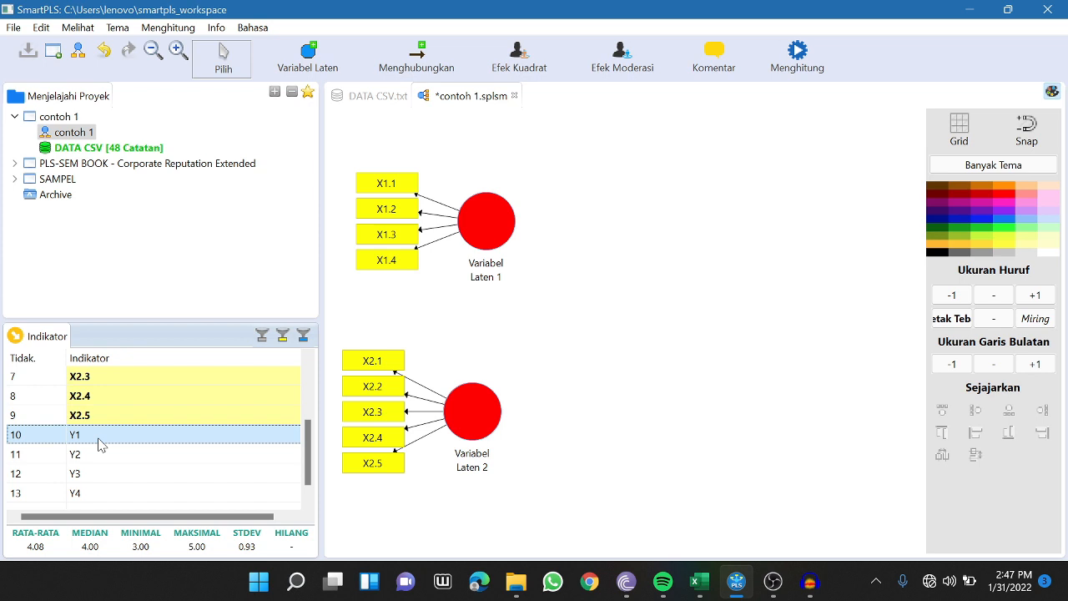
pyautogui.hotkey('shift', 'Down')
pyautogui.hotkey('shift', 'Down')
pyautogui.hotkey('shift', 'Down')
pyautogui.hotkey('shift', 'Down')
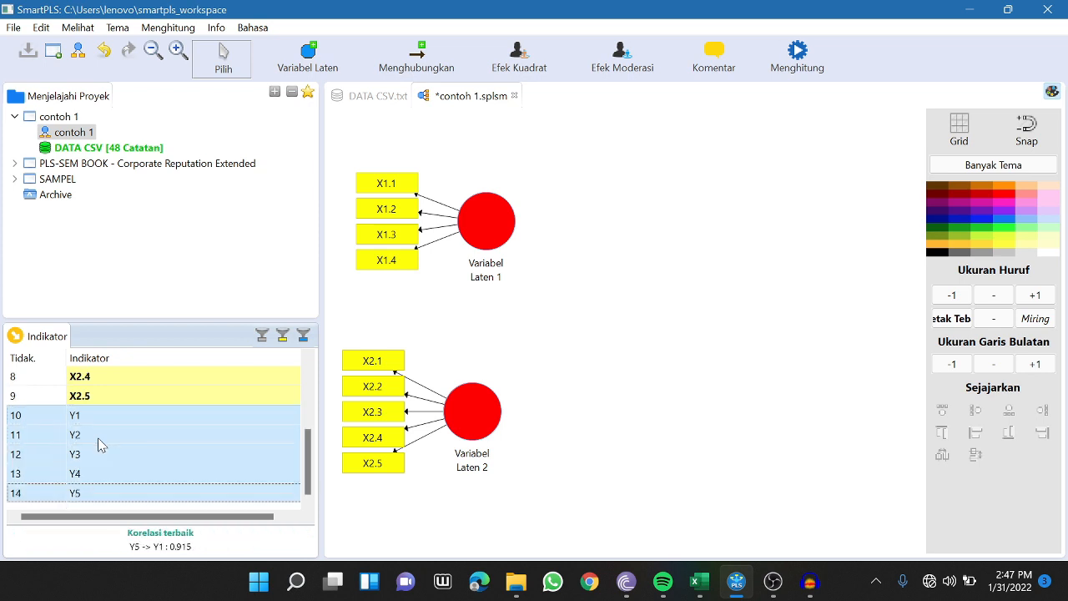
pyautogui.moveTo(98, 442); pyautogui.dragTo(701, 268)
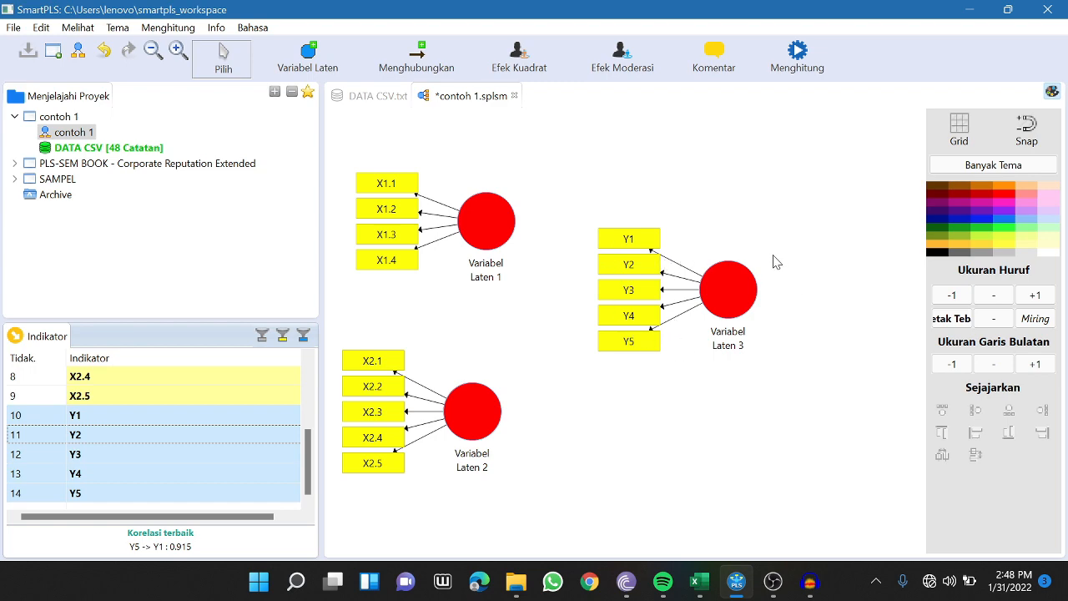
pyautogui.rightClick(735, 287)
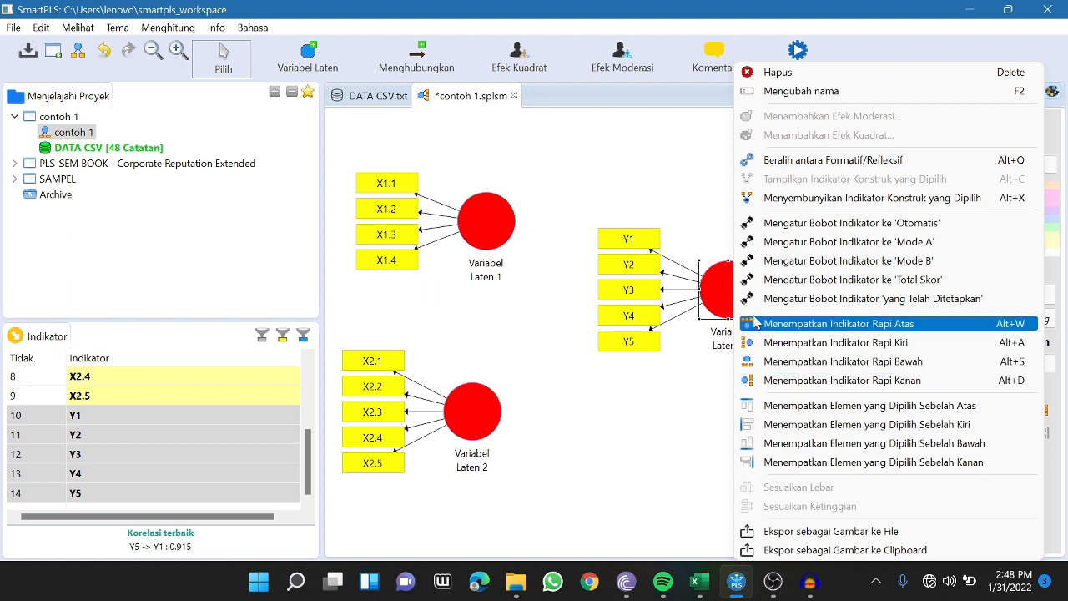
pyautogui.click(765, 380)
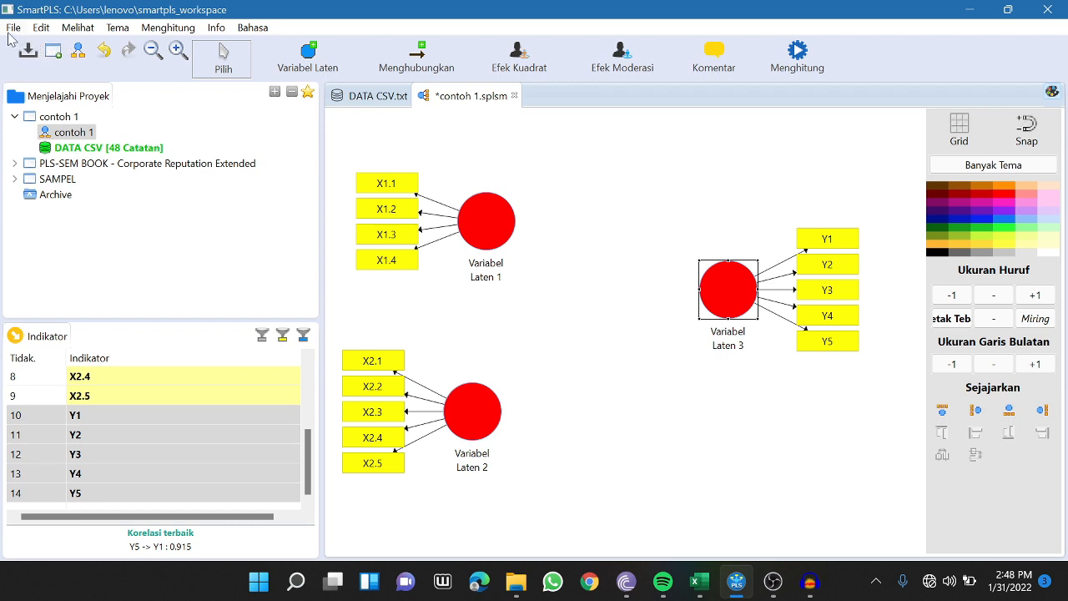
# Connect Variabel Laten 1 and Variabel Laten 2 to Variabel Laten 3 with paths, and return to selection mode.
pyautogui.click(418, 68)
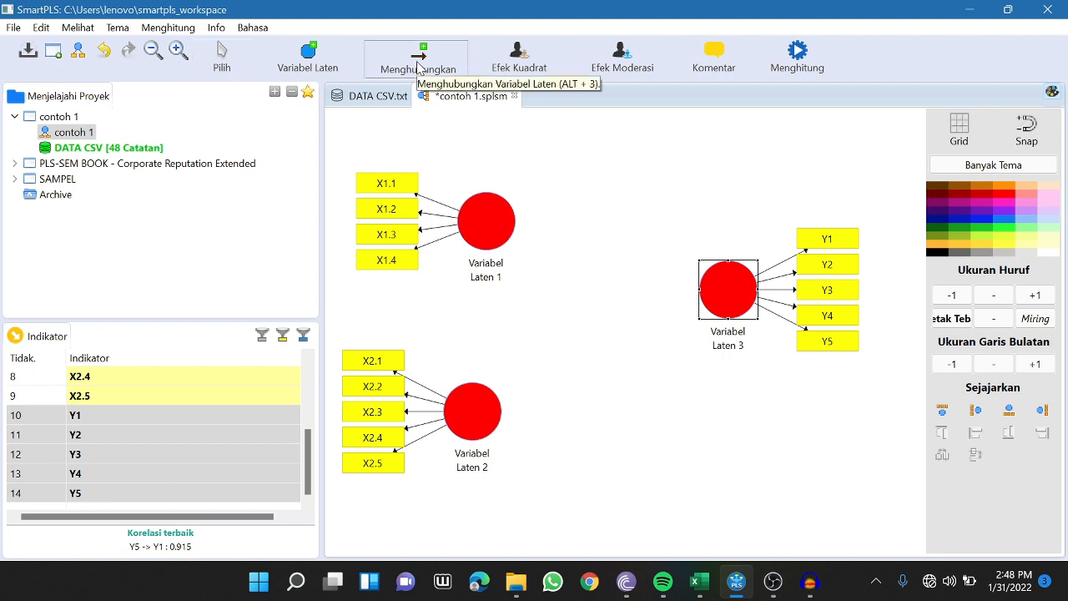
pyautogui.click(492, 241)
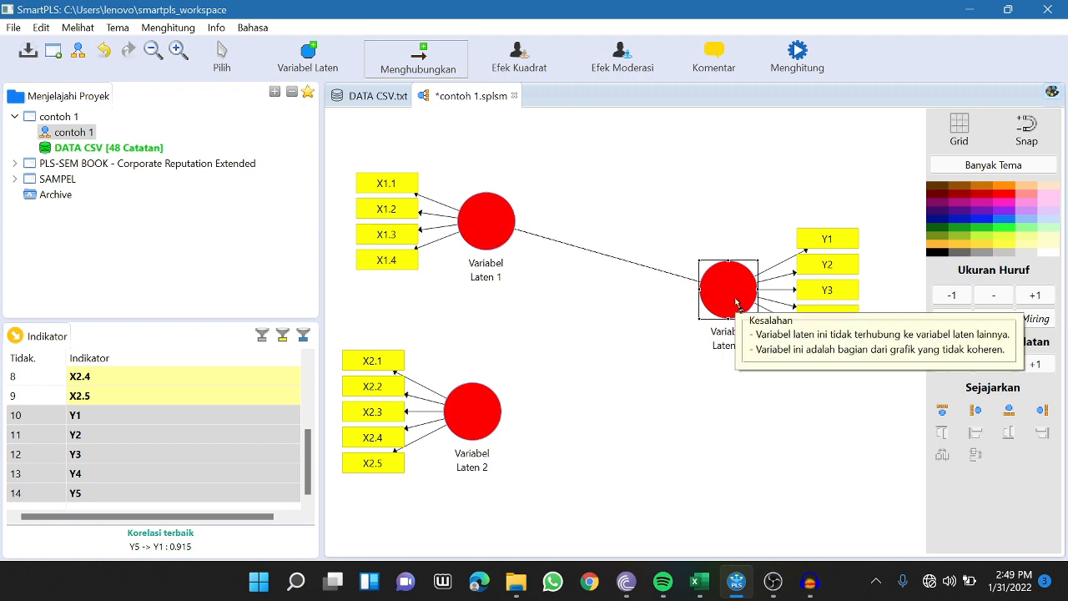
pyautogui.click(473, 406)
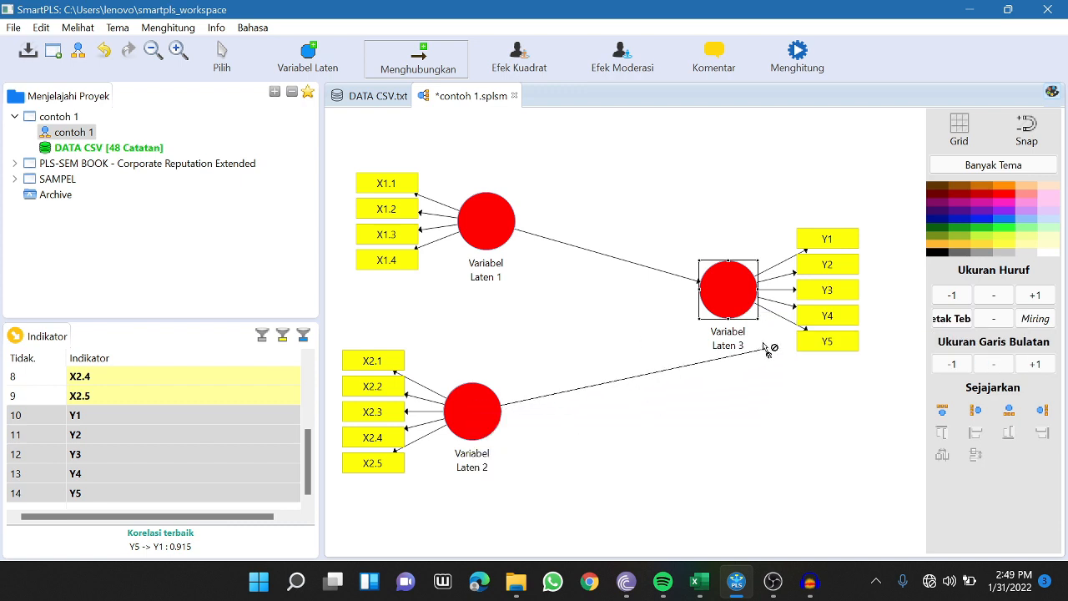
pyautogui.click(723, 297)
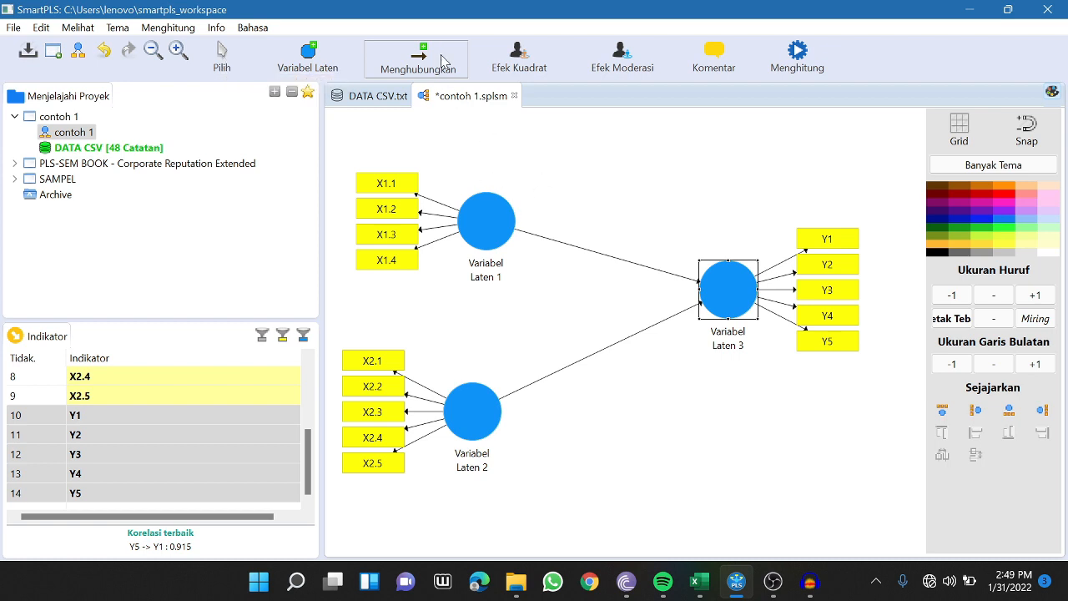
pyautogui.click(226, 58)
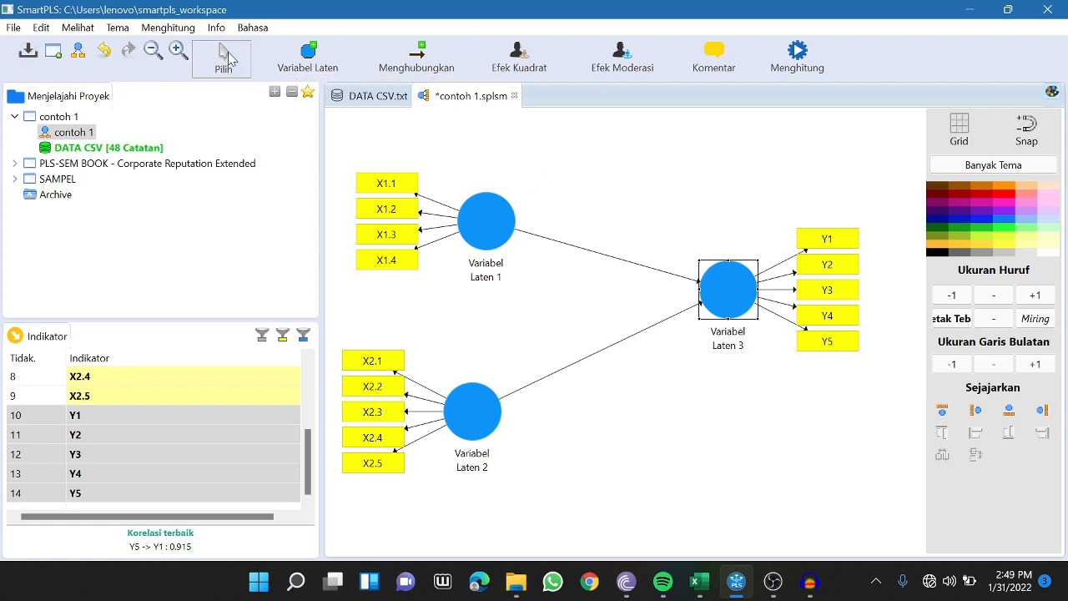
pyautogui.click(607, 200)
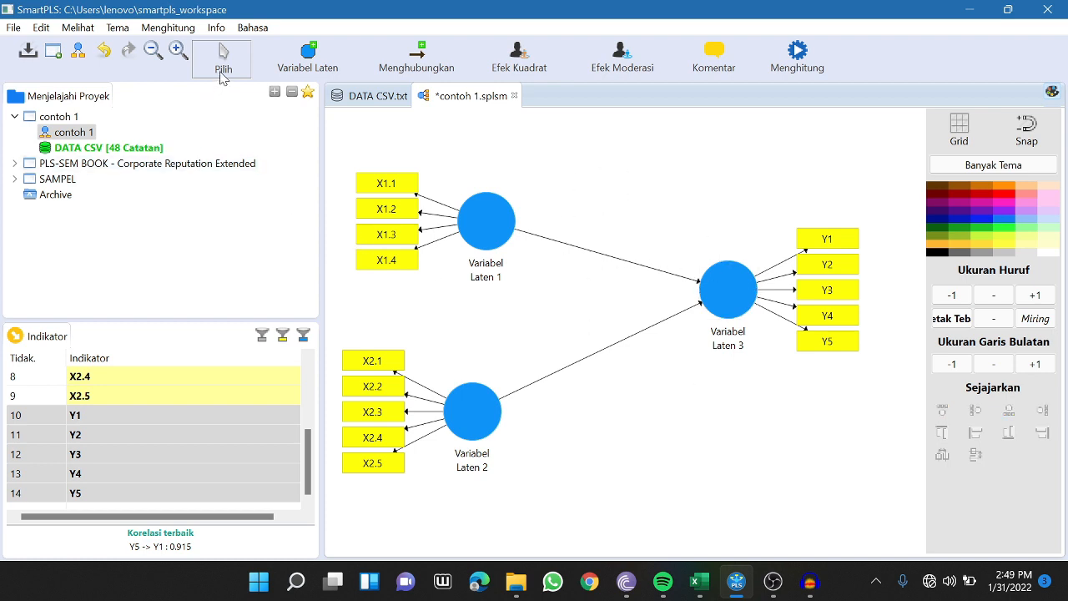
# Run the PLS Algorithm on the model with its default settings and open the full report.
pyautogui.click(169, 29)
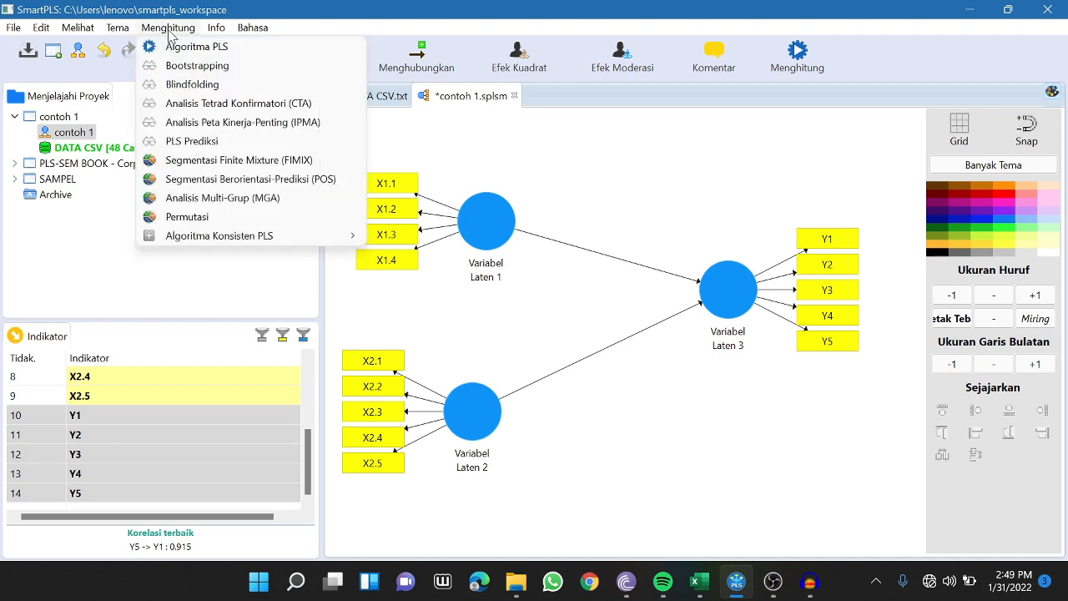
pyautogui.click(207, 52)
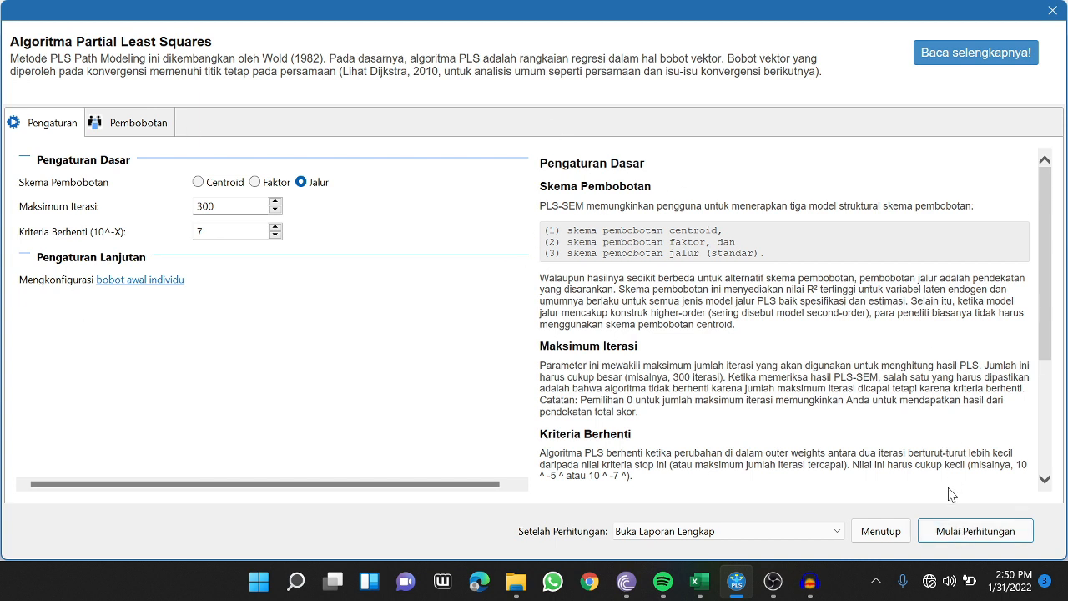
pyautogui.click(975, 541)
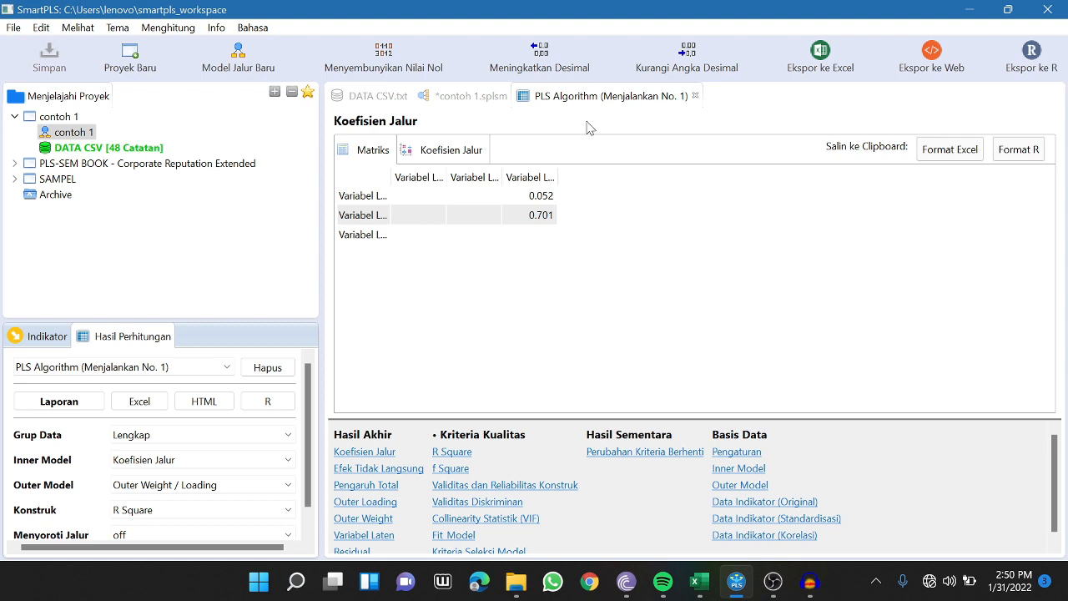
# Examine the path coefficients, total effects, outer loadings, R Square, f Square, construct reliability and validity, and discriminant validity in the PLS report.
pyautogui.click(373, 457)
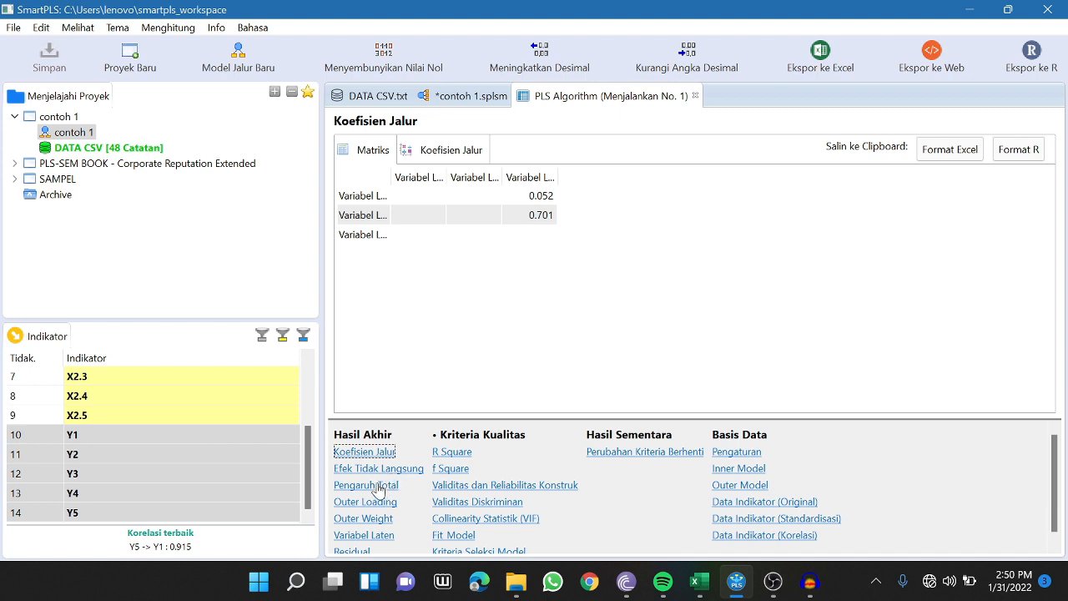
pyautogui.click(378, 487)
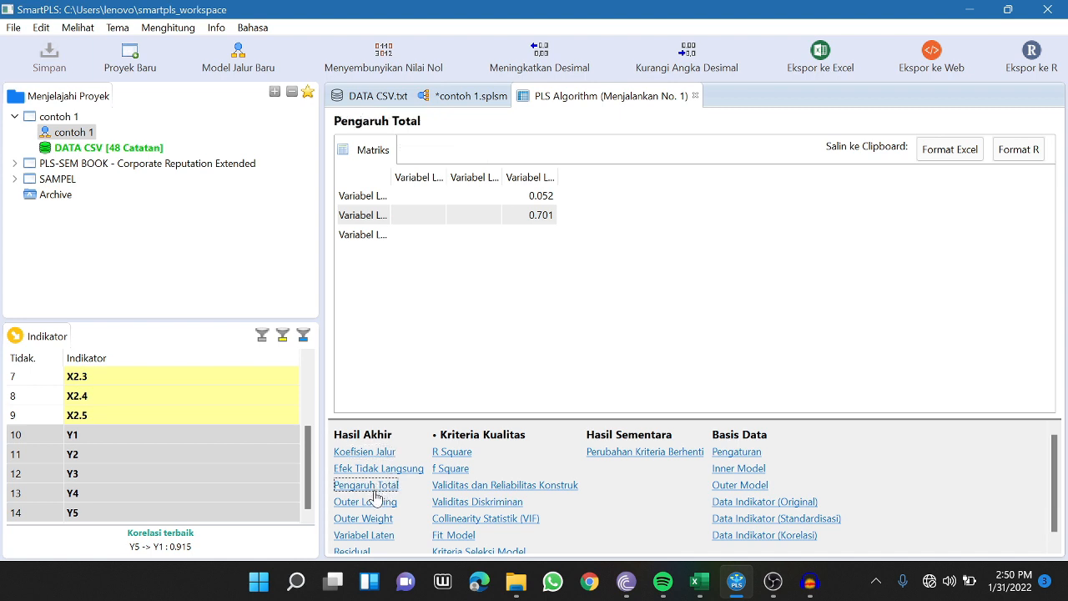
pyautogui.click(364, 504)
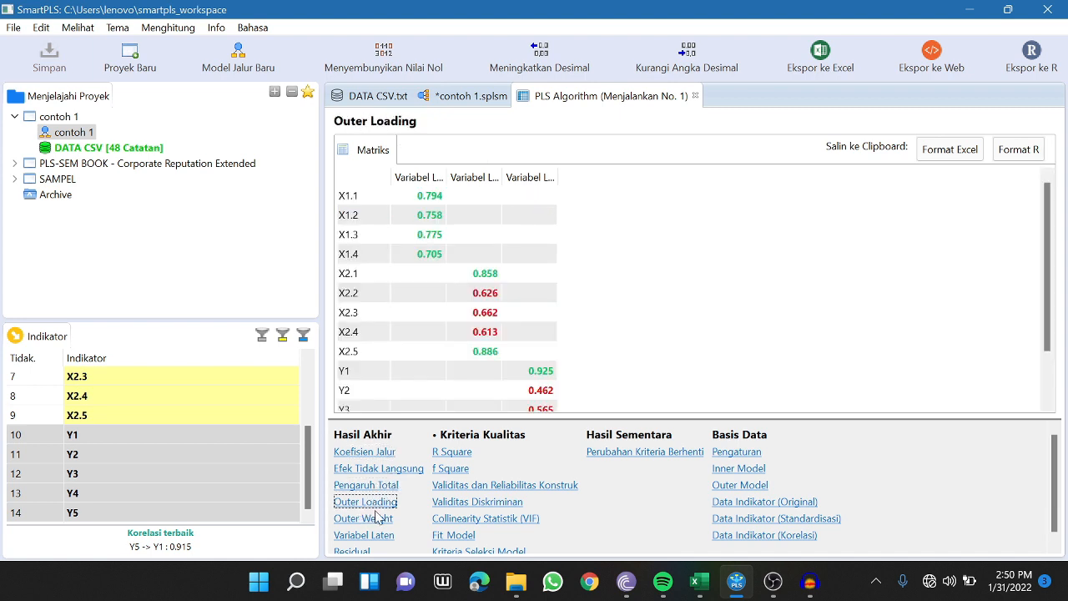
pyautogui.click(453, 456)
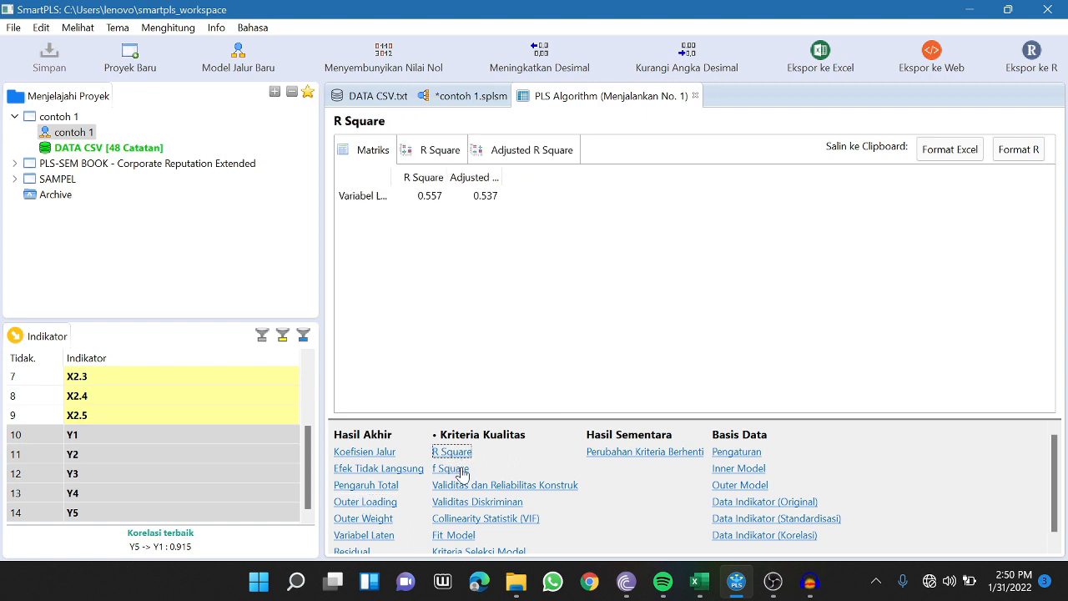
pyautogui.click(456, 470)
pyautogui.click(464, 486)
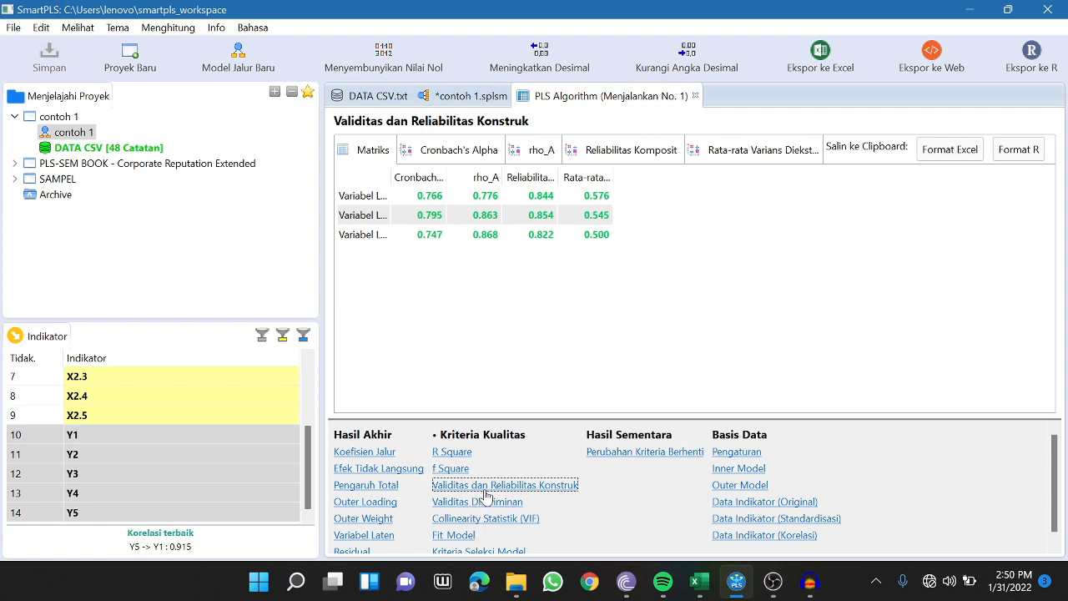
pyautogui.click(465, 505)
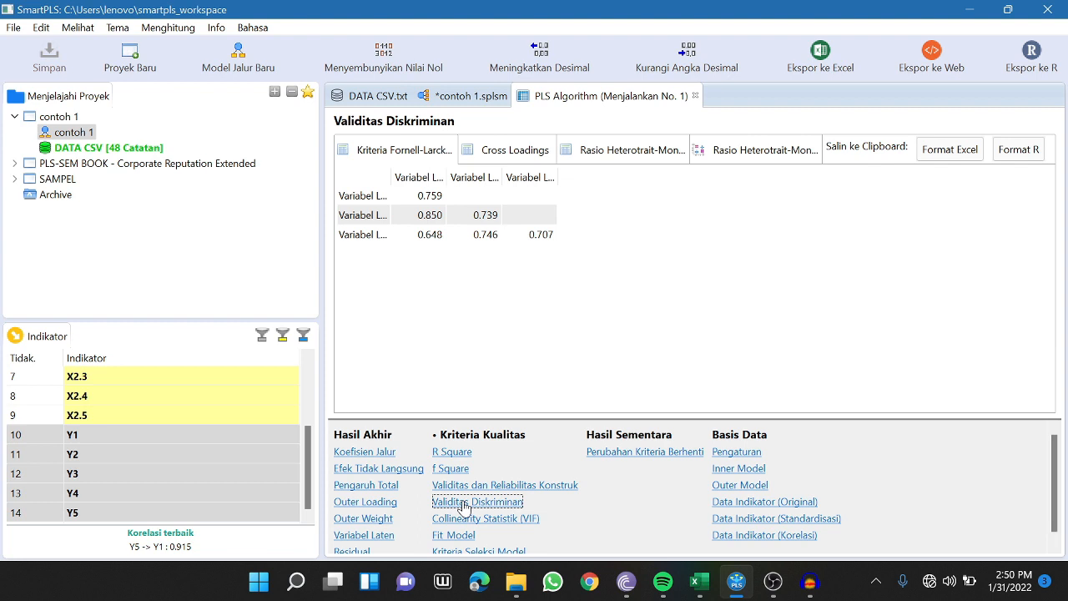
# Review the total effects and the outer loadings of all indicators, and compare them with the results shown on the contoh 1 path model.
pyautogui.click(369, 487)
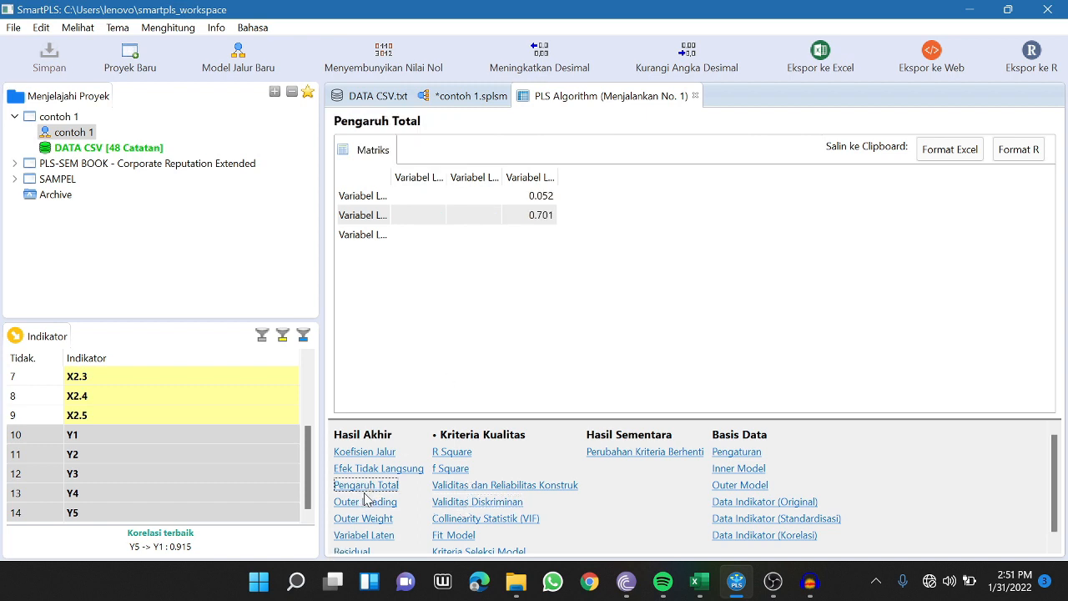
pyautogui.click(363, 503)
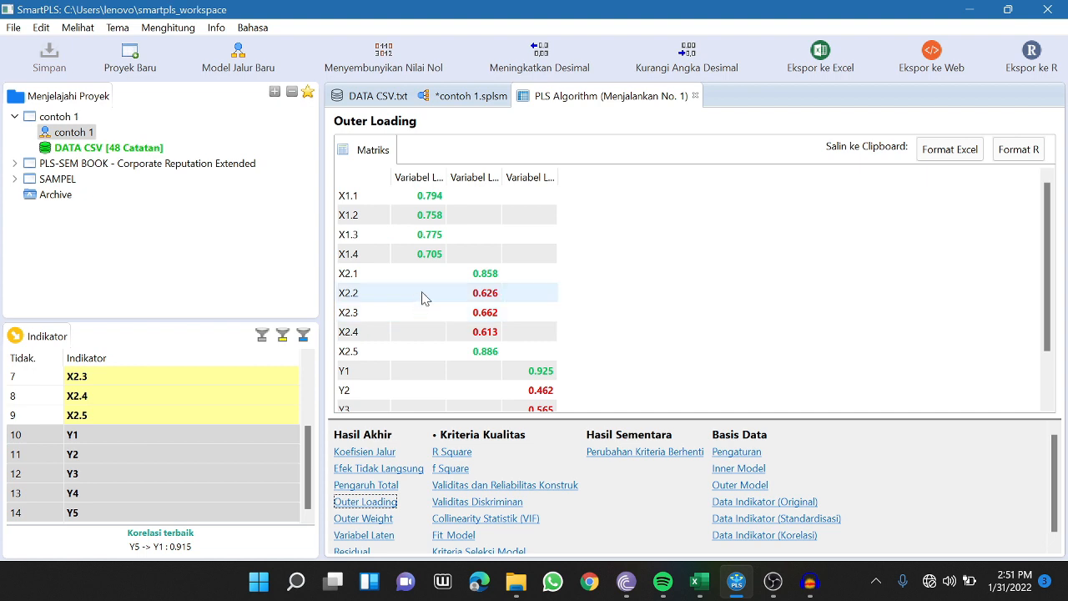
pyautogui.scroll(-1, 422, 306)
pyautogui.scroll(1, 421, 307)
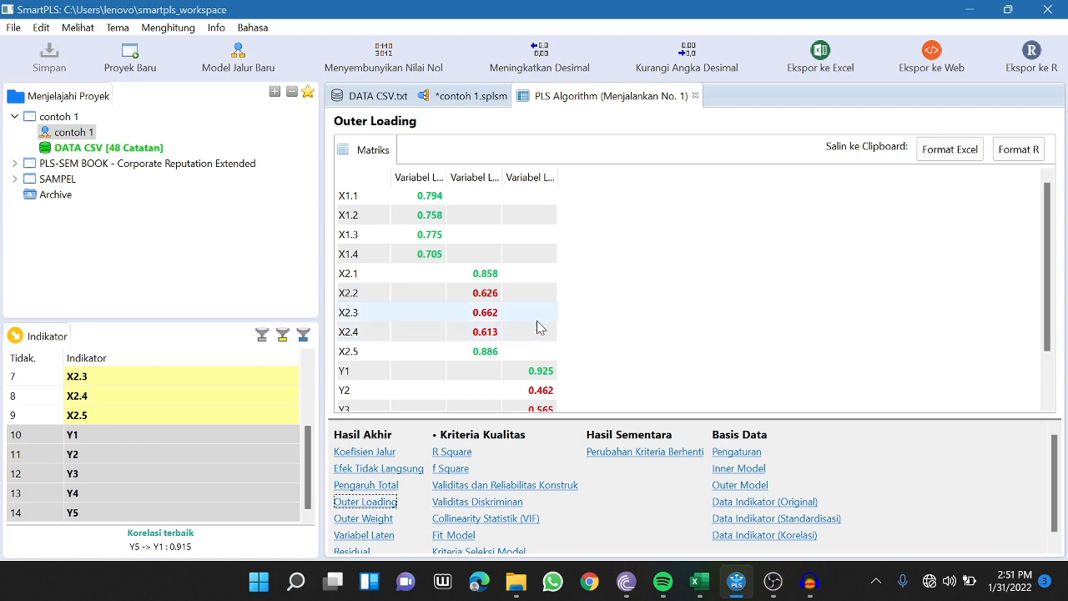
pyautogui.scroll(-1, 542, 326)
pyautogui.scroll(1, 548, 328)
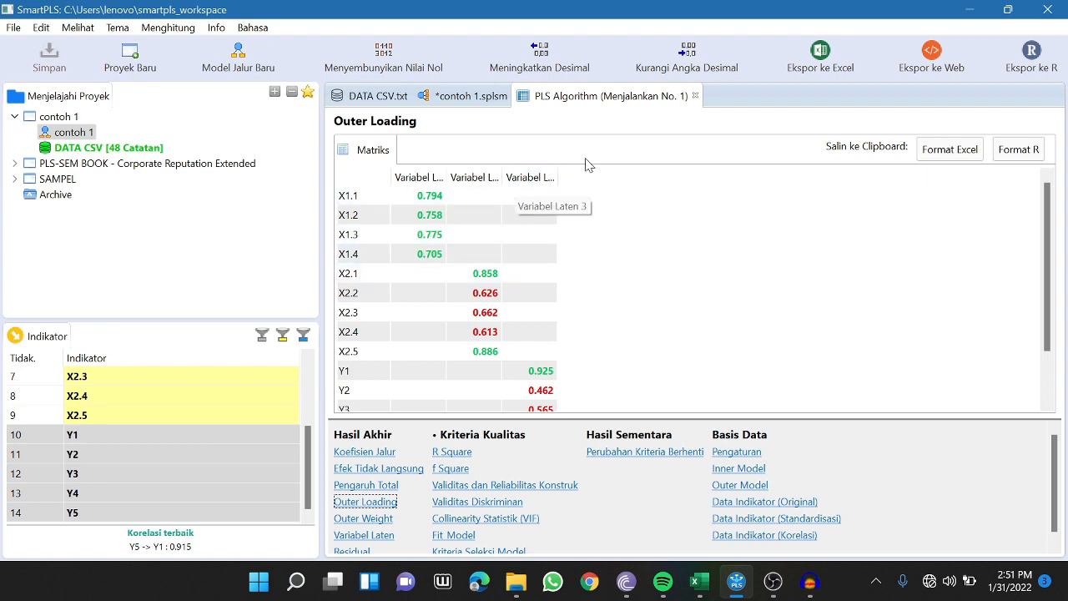
pyautogui.click(447, 101)
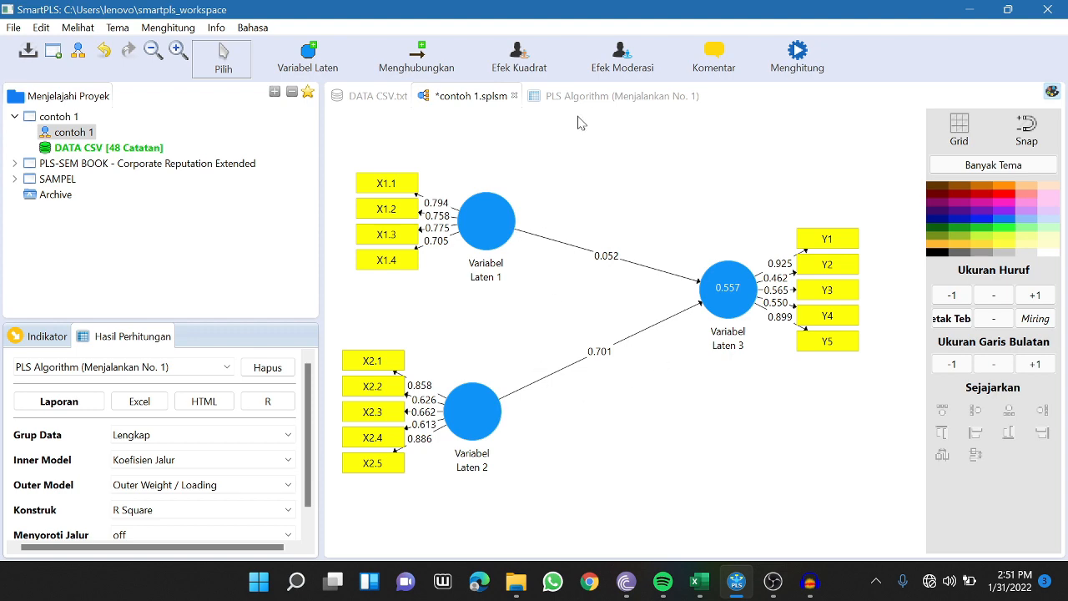
pyautogui.click(603, 100)
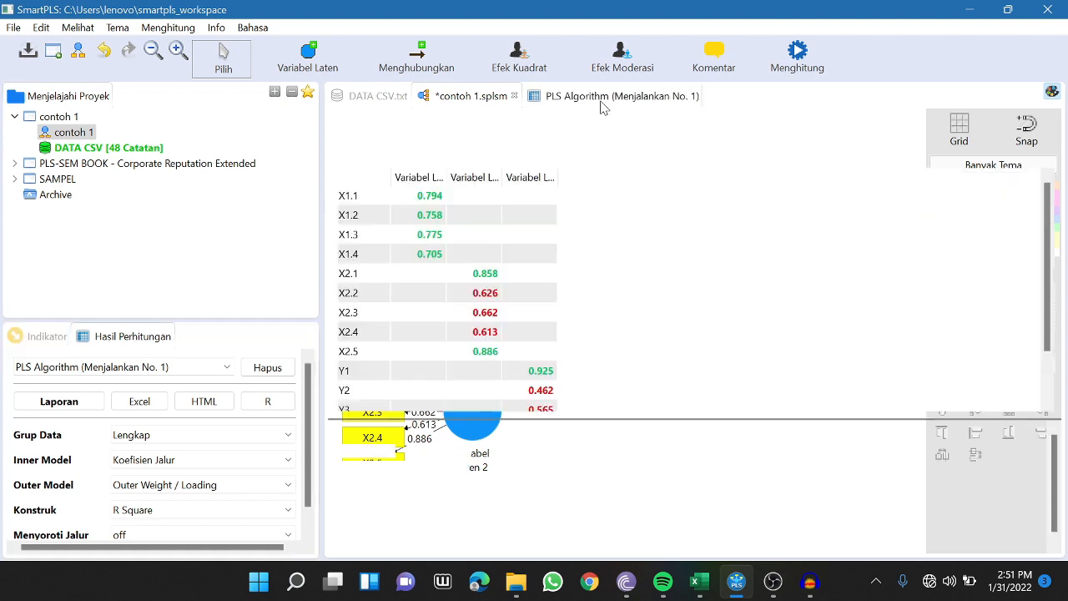
pyautogui.click(442, 97)
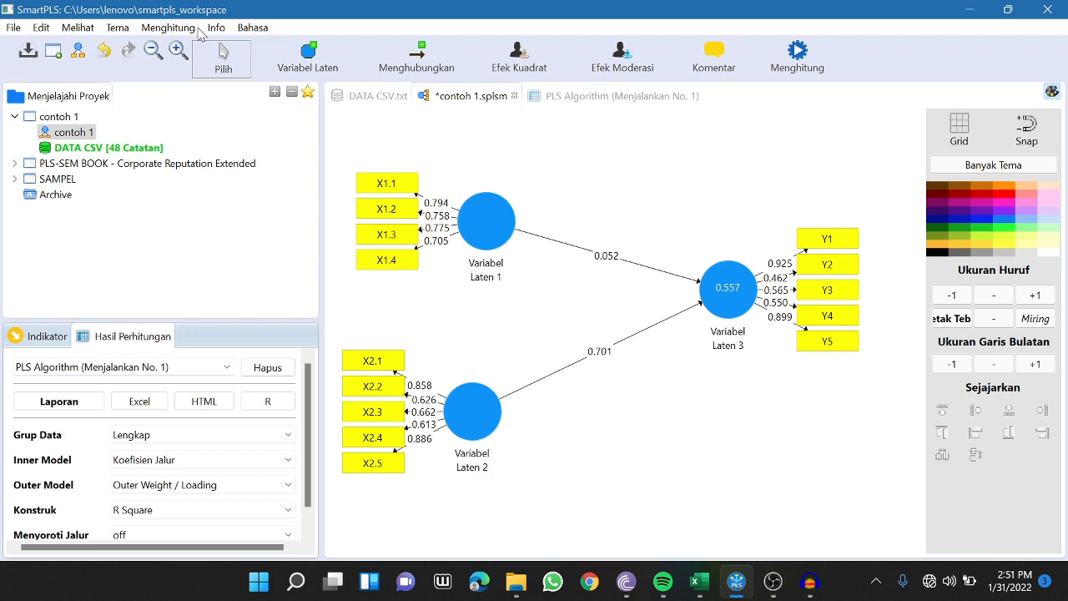
# Run Bootstrapping on the model with the default settings and examine the P Values of the path coefficients in its report.
pyautogui.click(165, 29)
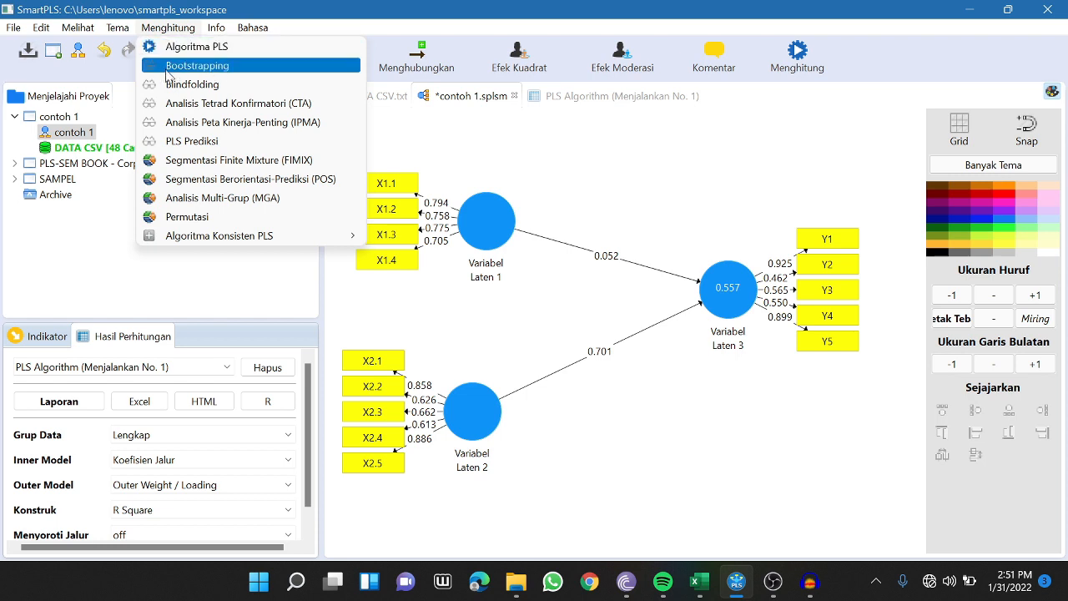
pyautogui.click(222, 67)
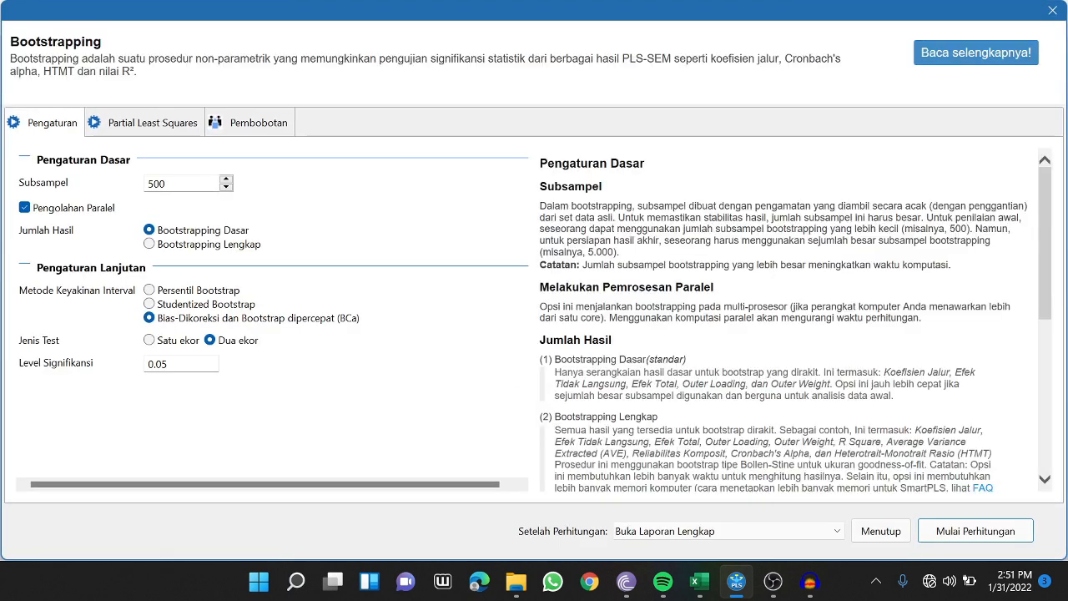
pyautogui.click(940, 537)
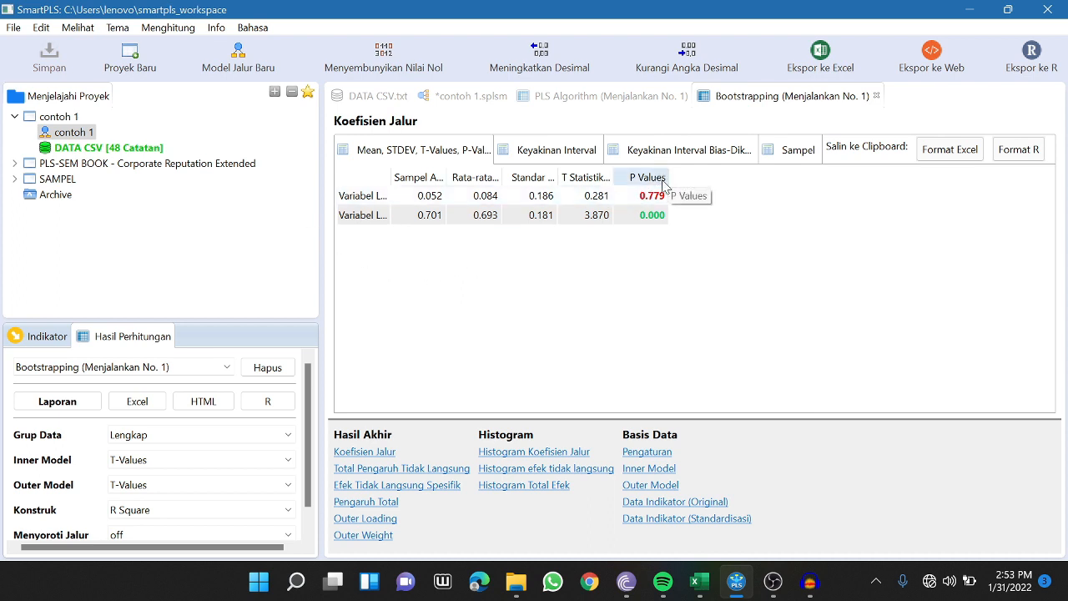
pyautogui.click(307, 130)
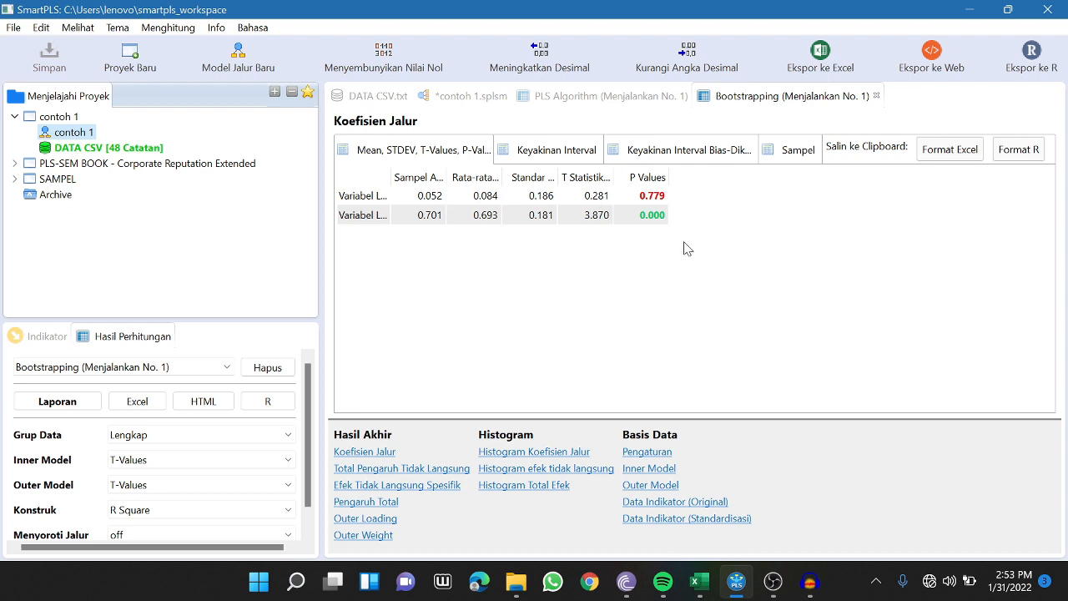